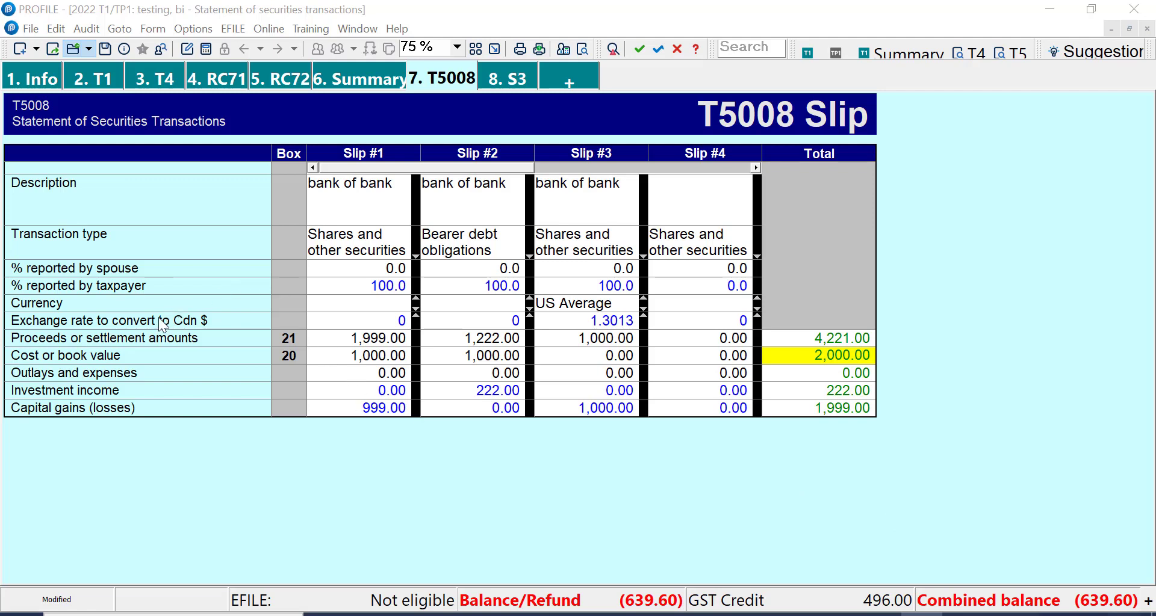
Step: Check Slip #1's 1,999.00 proceeds, 1,000.00 cost, outlays and 999.00 capital gain, then list its transaction types
{"action": "left_click", "coordinate": [383, 335]}
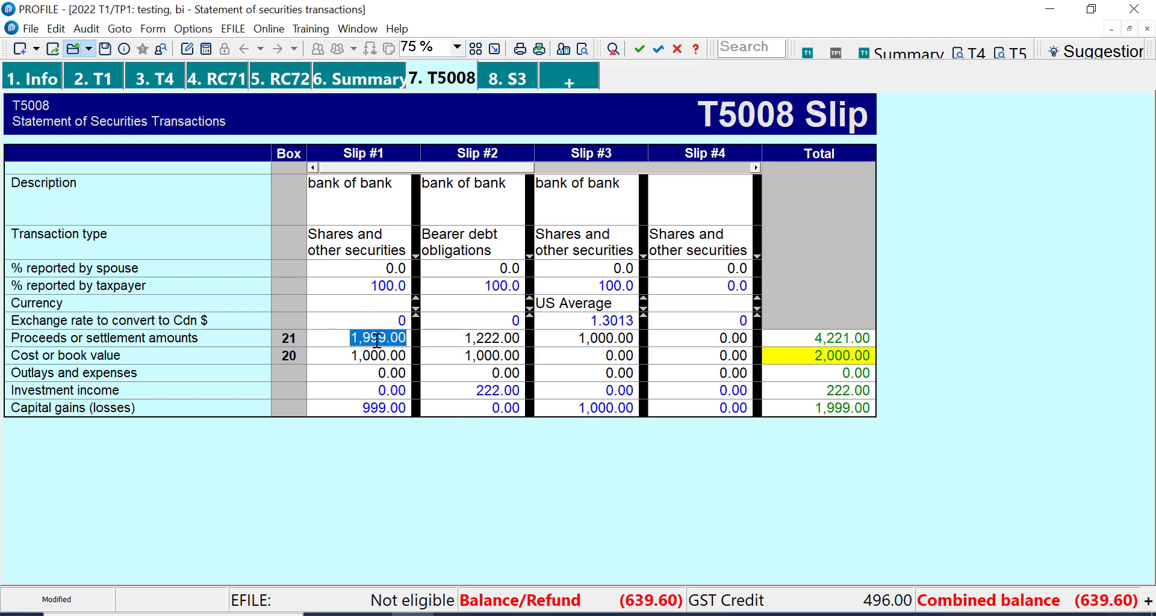
{"action": "left_click", "coordinate": [379, 355]}
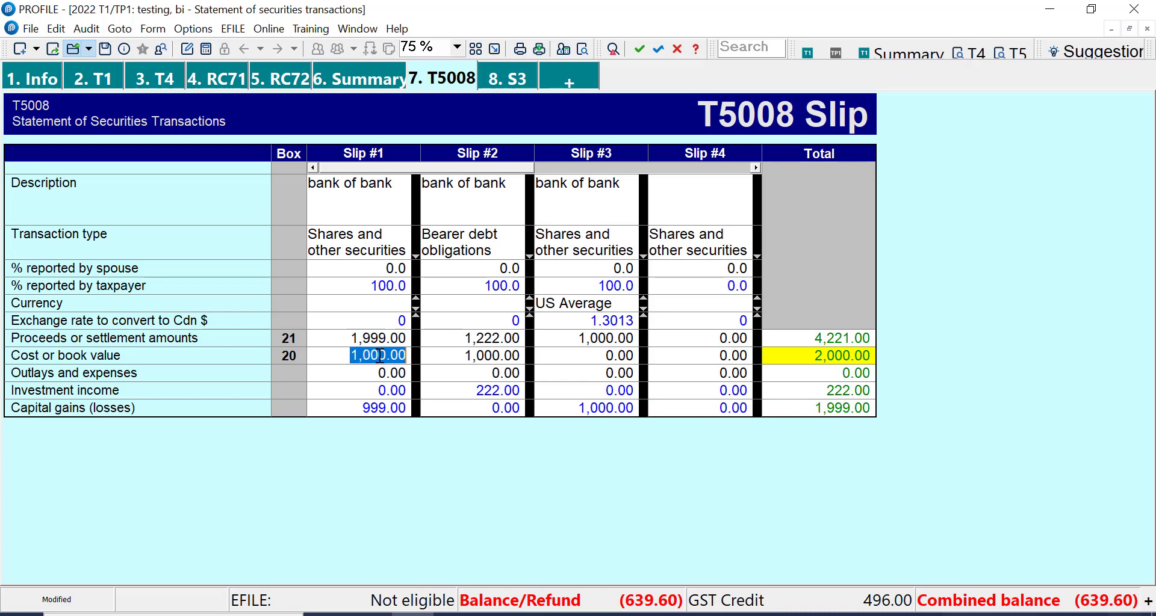
{"action": "left_click", "coordinate": [381, 372]}
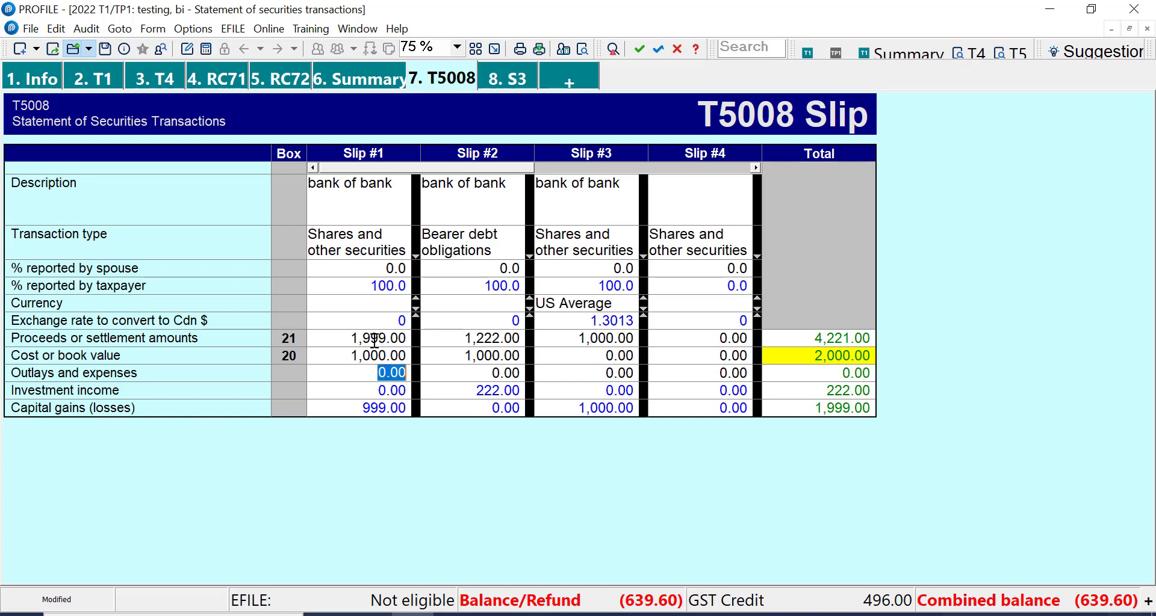
{"action": "left_click", "coordinate": [370, 407]}
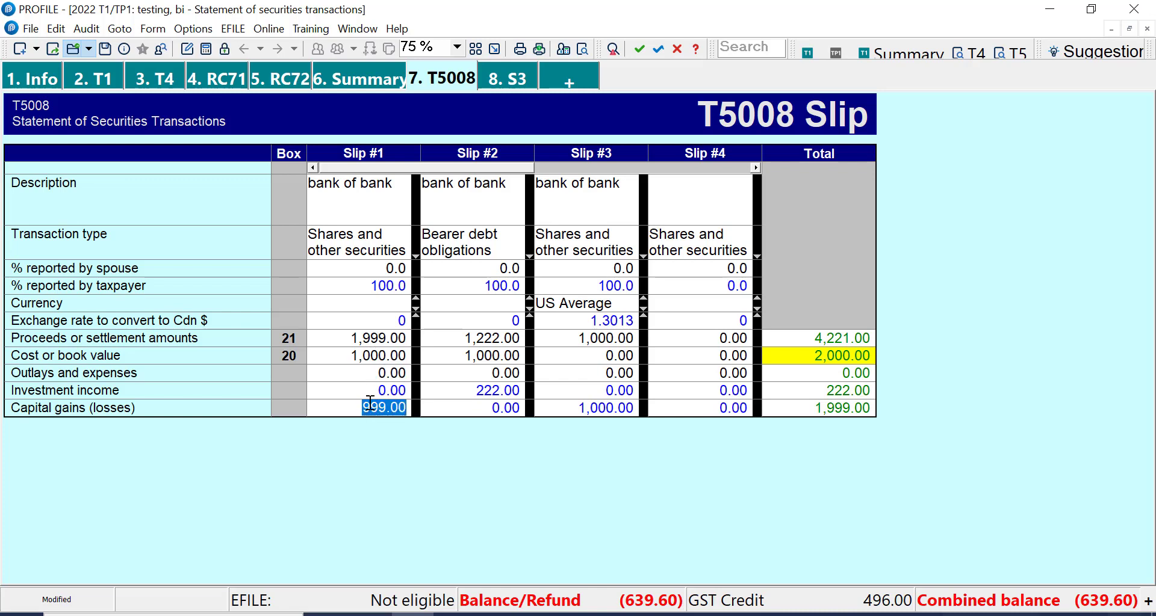
{"action": "left_click", "coordinate": [356, 354]}
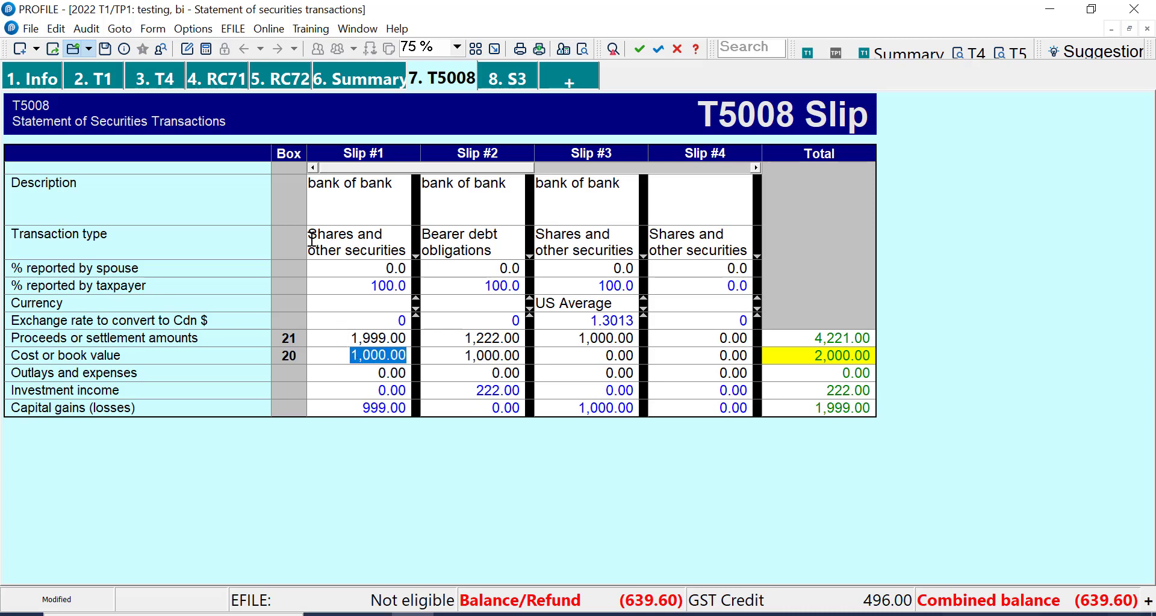
{"action": "left_click", "coordinate": [416, 256]}
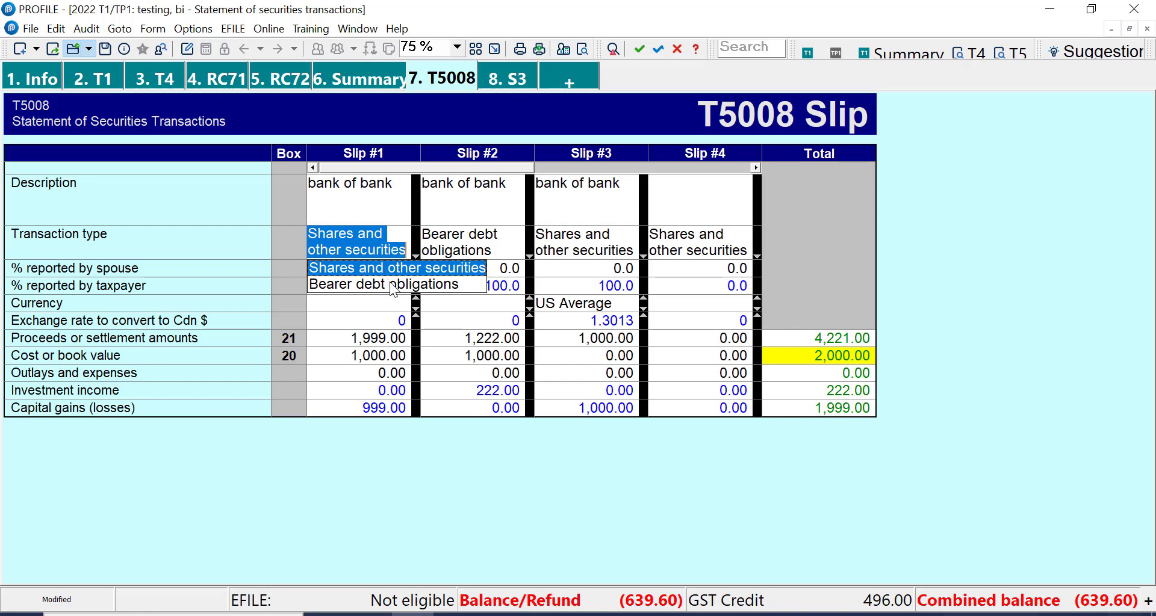
Step: Keep Slip #1 as Shares and other securities and read the box 20 total cost help note
{"action": "left_click", "coordinate": [354, 247]}
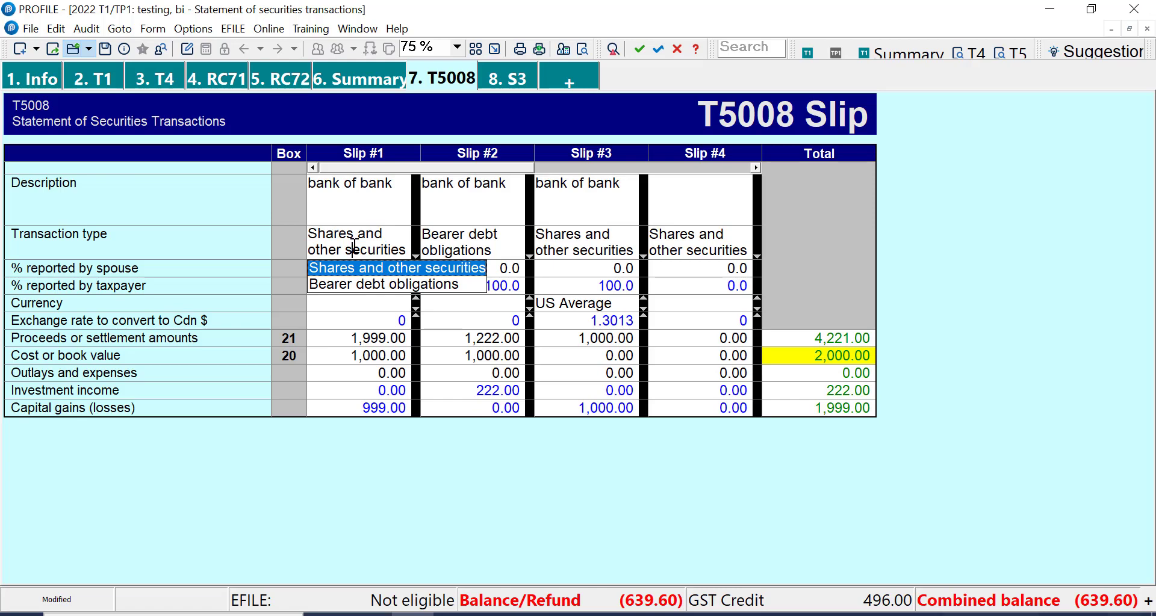
{"action": "left_click", "coordinate": [371, 268]}
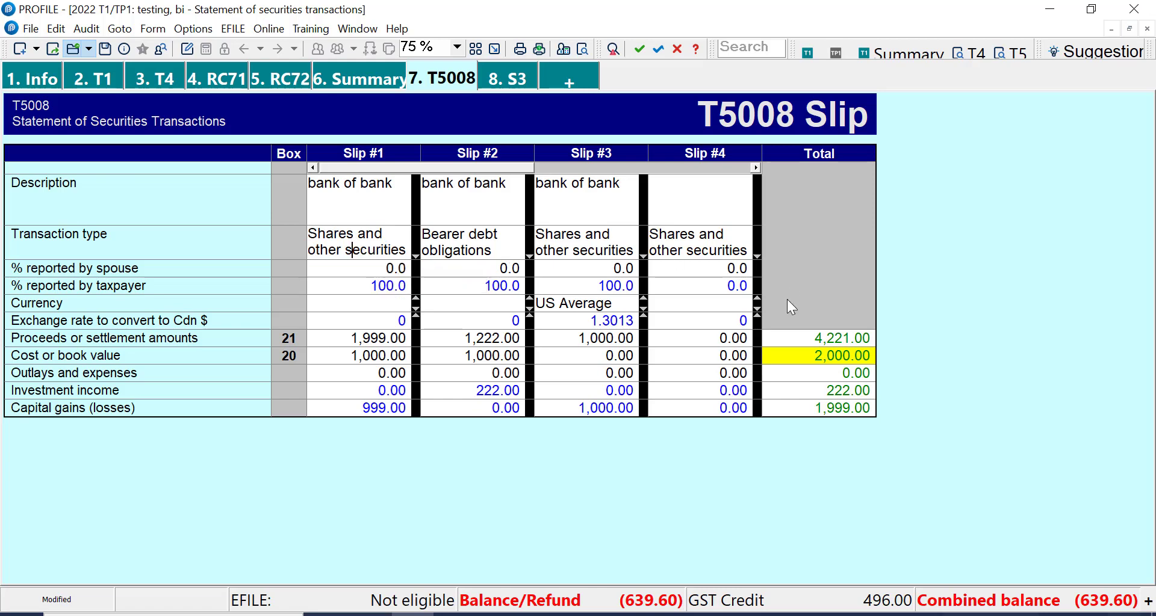
{"action": "left_click", "coordinate": [823, 355]}
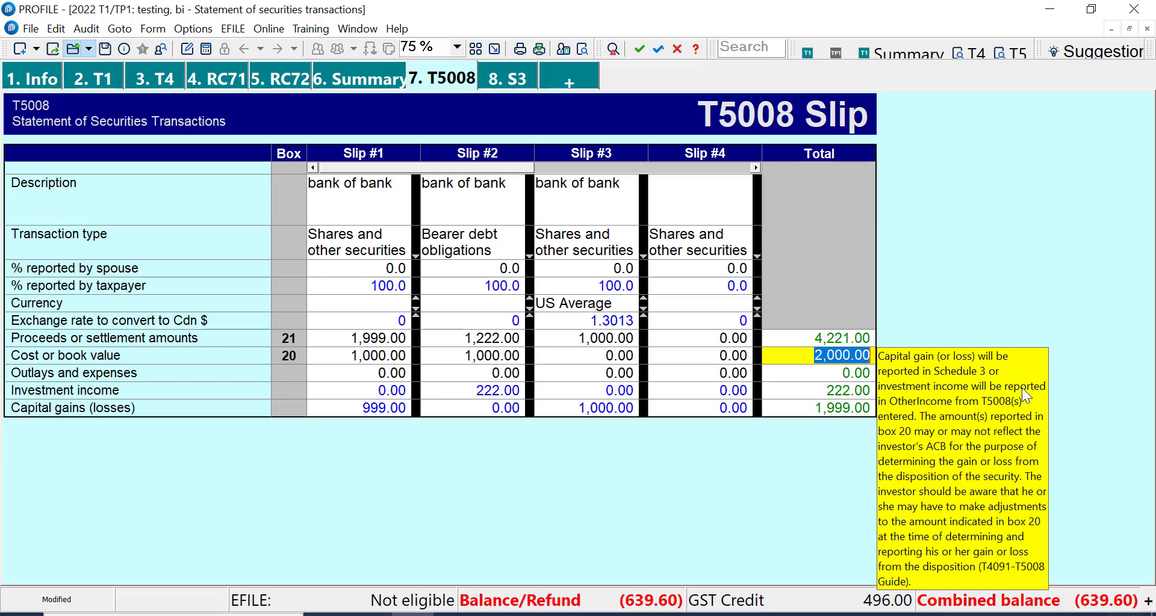
{"action": "left_click", "coordinate": [1108, 561]}
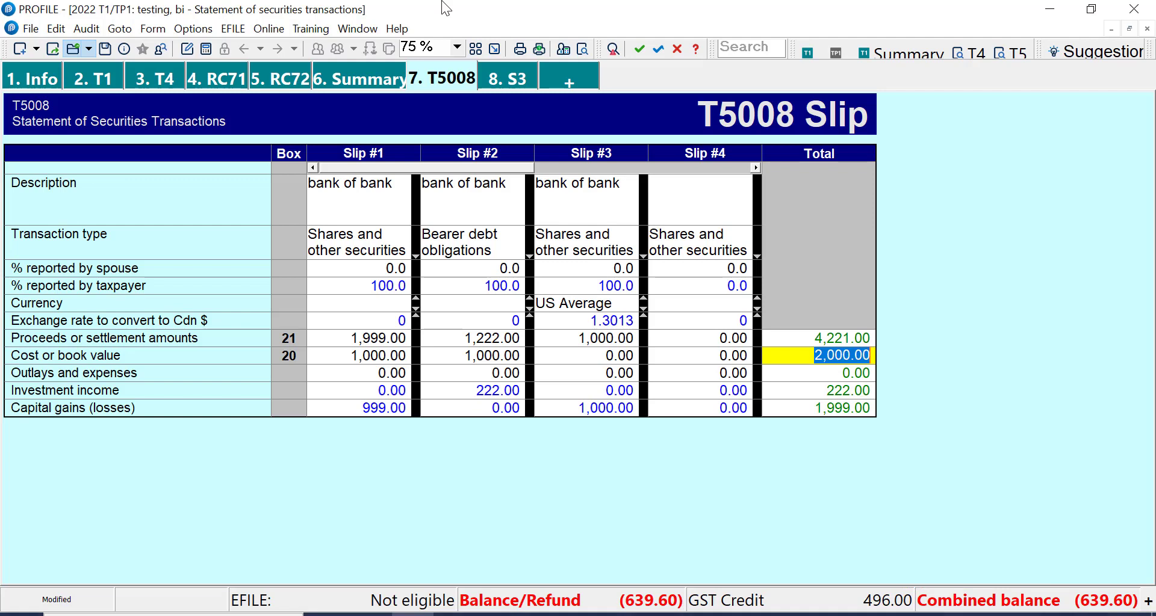
Step: Reconfirm Shares and other securities for Slip #1, recheck its capital gains, and select Slip #2's description
{"action": "left_click", "coordinate": [366, 238]}
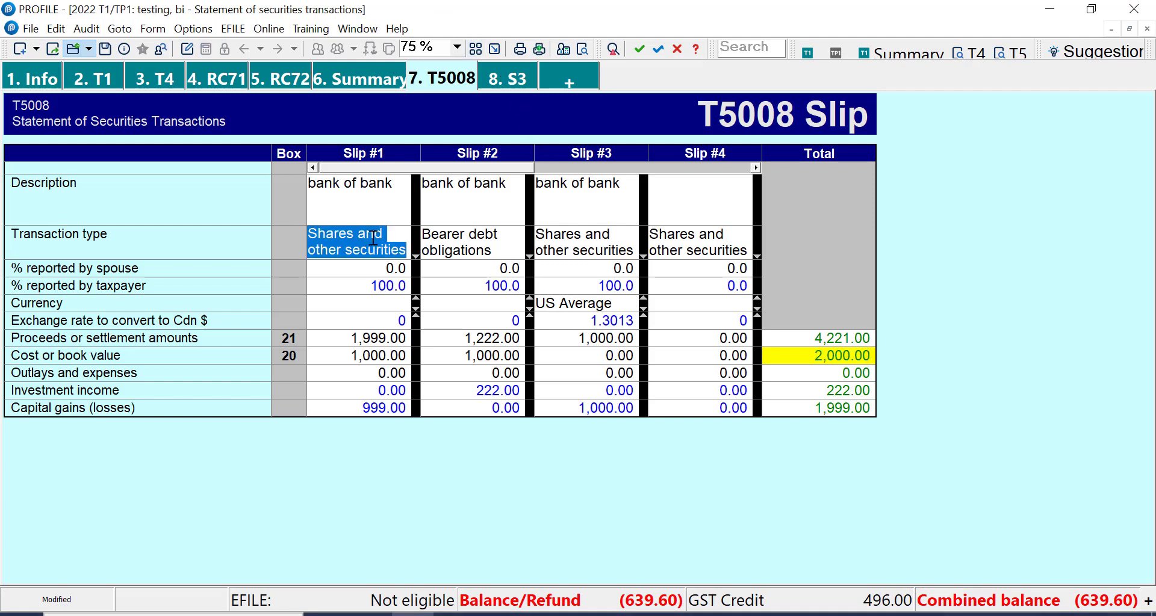
{"action": "left_click", "coordinate": [415, 251]}
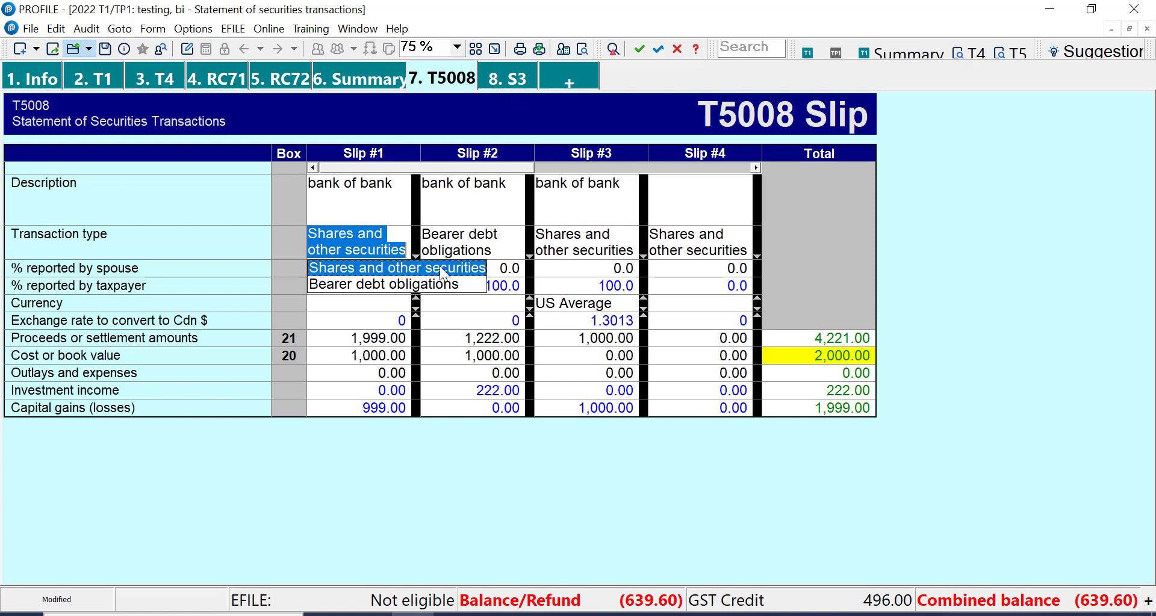
{"action": "left_click", "coordinate": [440, 266]}
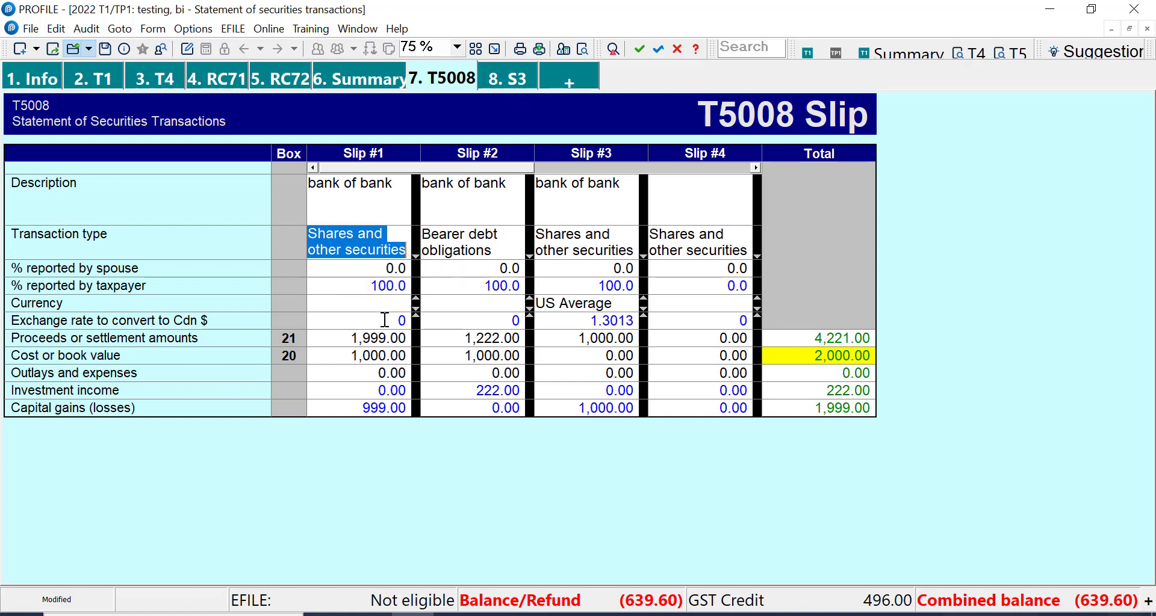
{"action": "left_click", "coordinate": [389, 408]}
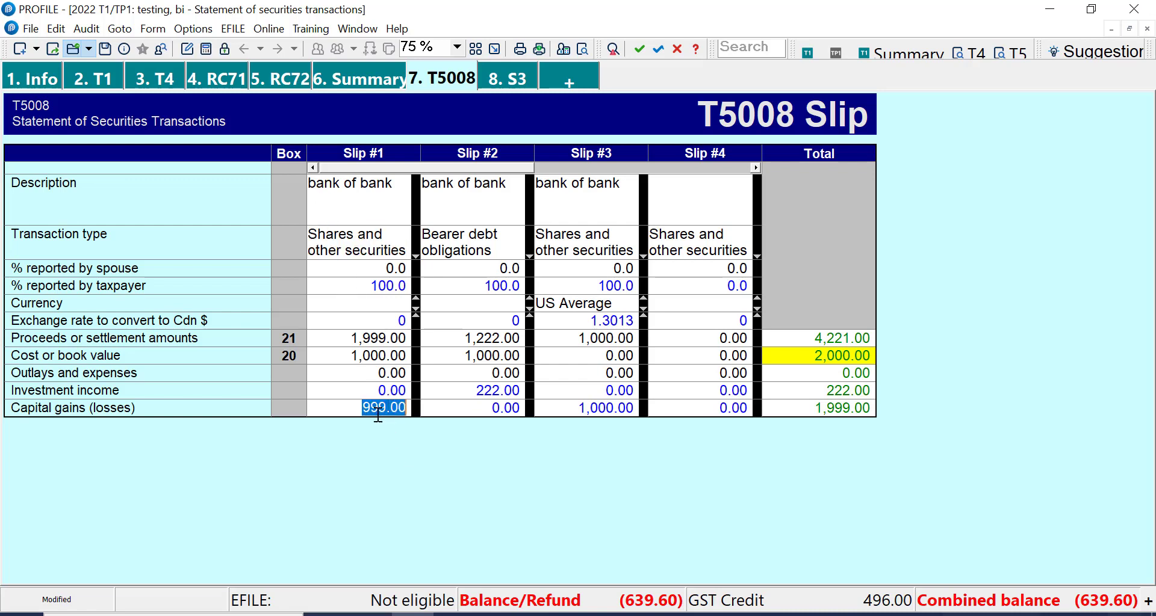
{"action": "left_click", "coordinate": [476, 211]}
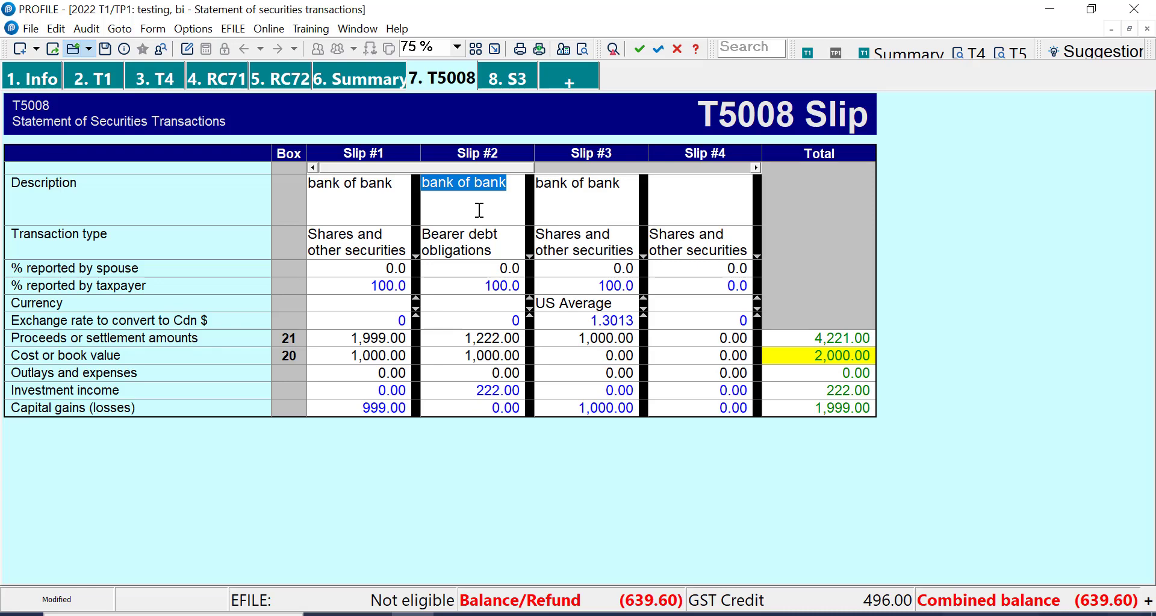
{"action": "left_click", "coordinate": [510, 331]}
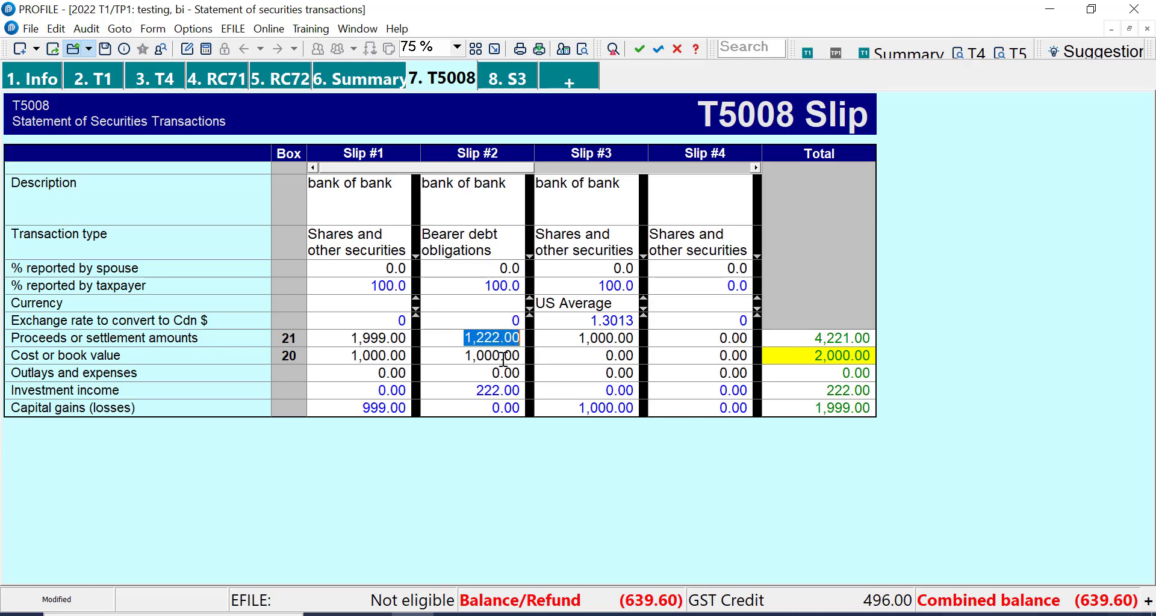
{"action": "left_click", "coordinate": [505, 356]}
{"action": "left_click", "coordinate": [451, 244]}
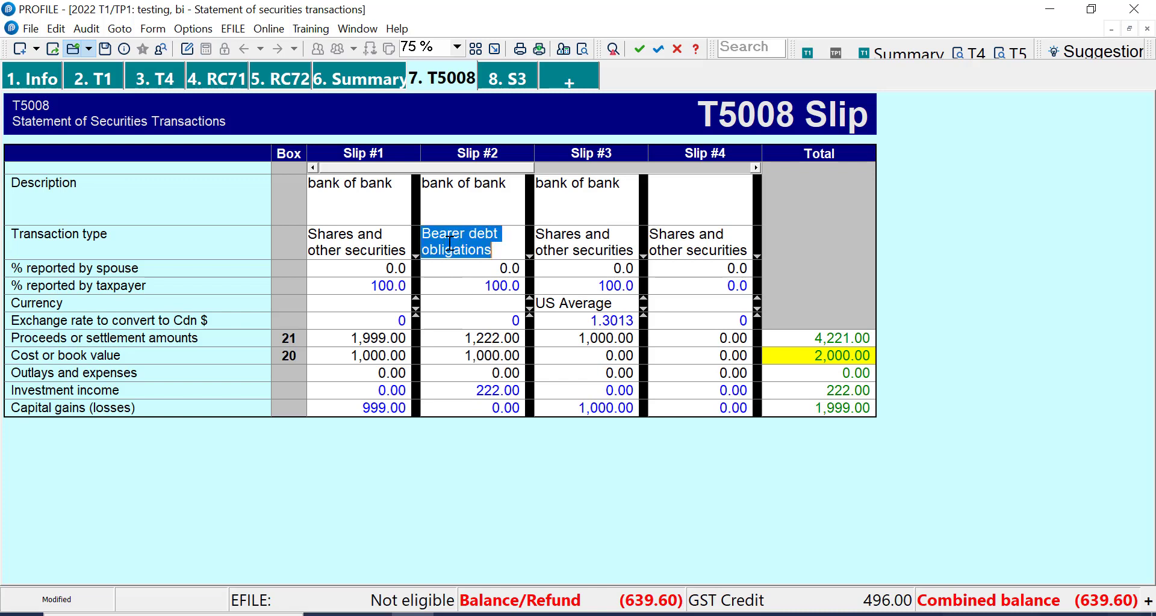
{"action": "left_click", "coordinate": [509, 390]}
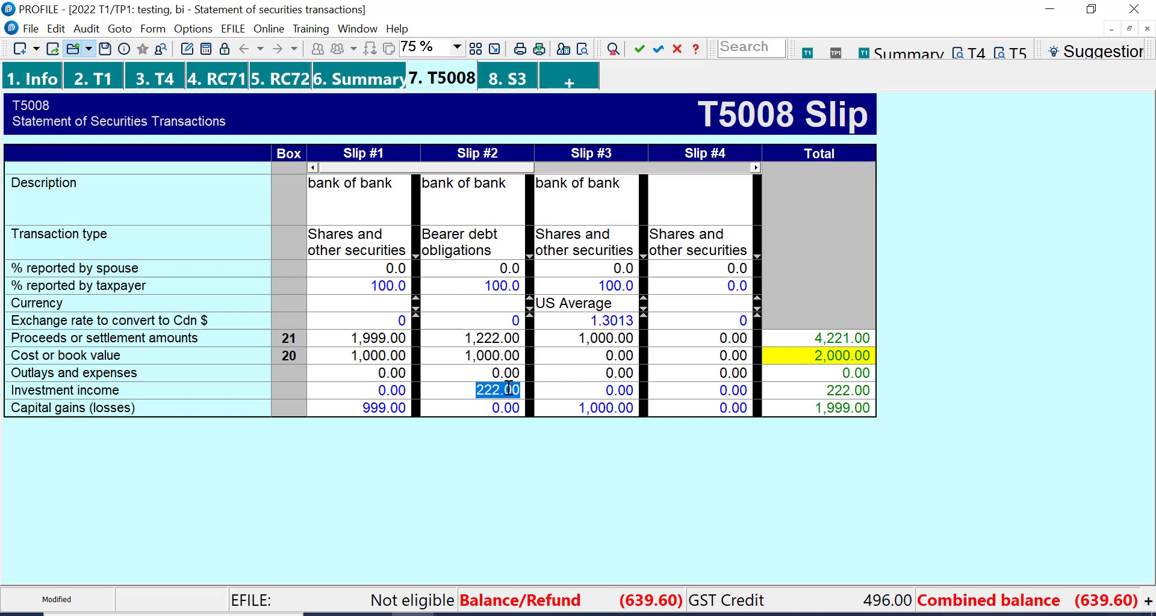
{"action": "left_click", "coordinate": [509, 390]}
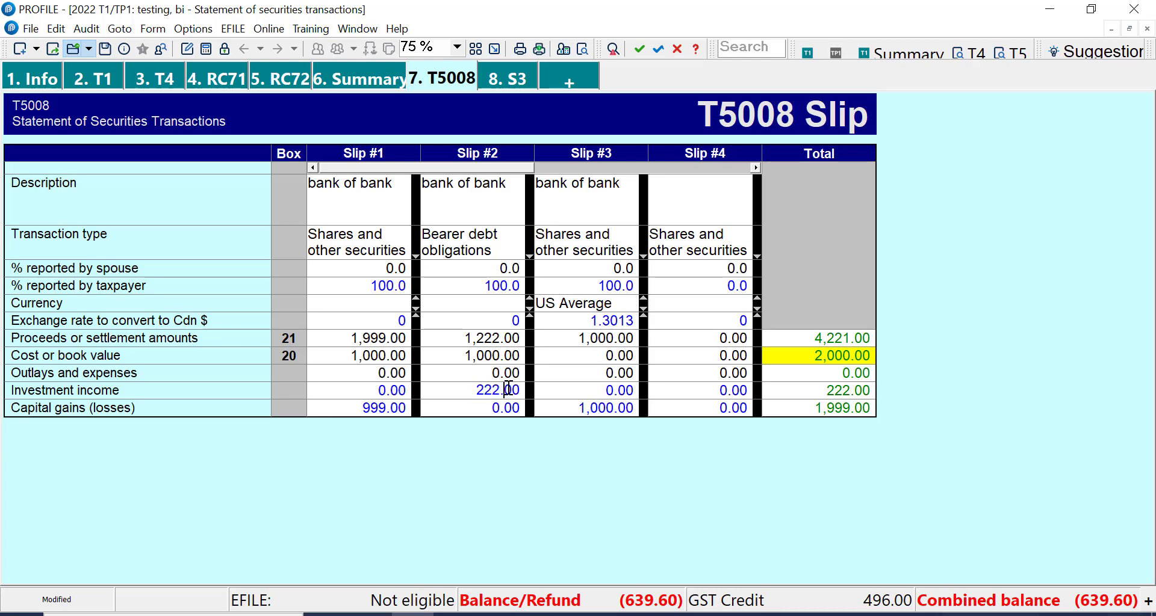
{"action": "double_click", "coordinate": [509, 390]}
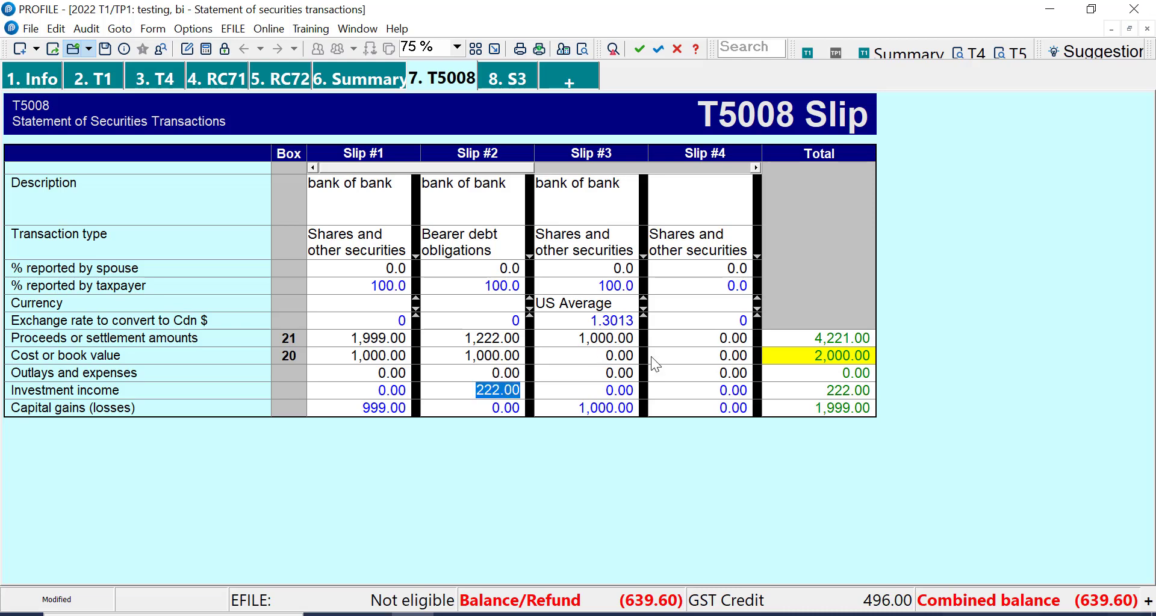
{"action": "left_click", "coordinate": [797, 356]}
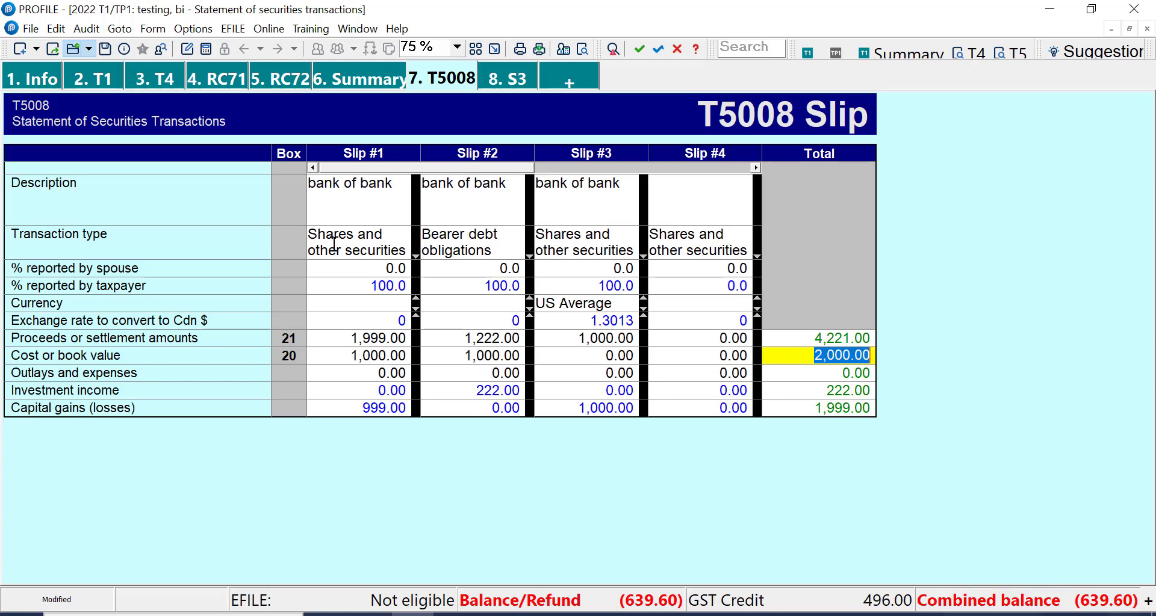
{"action": "left_click", "coordinate": [508, 391]}
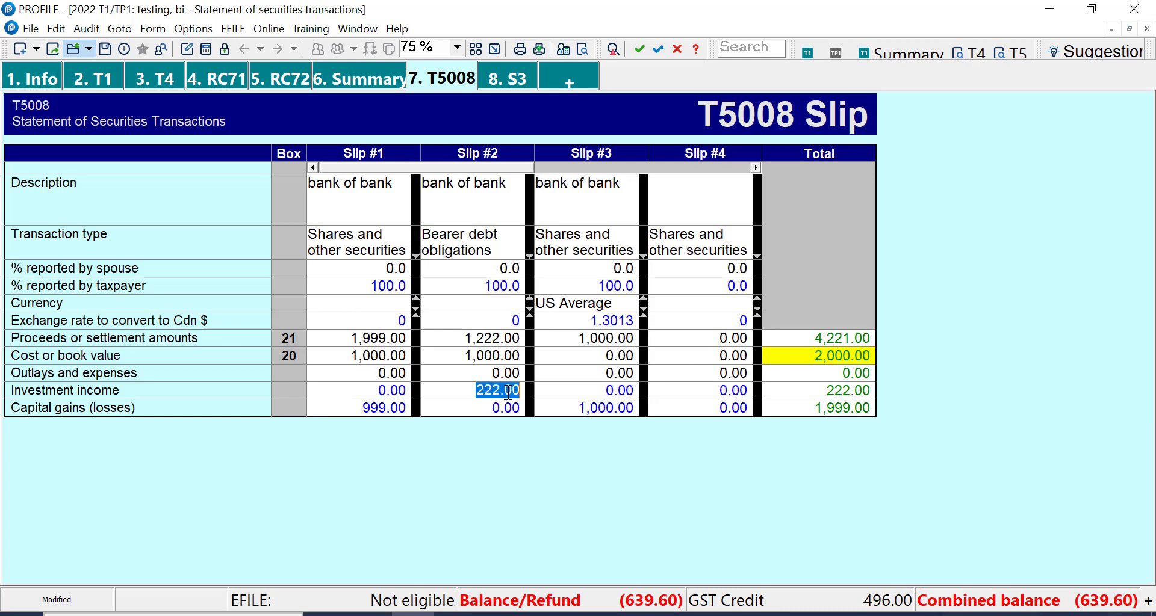
{"action": "key", "text": "ctrl+j"}
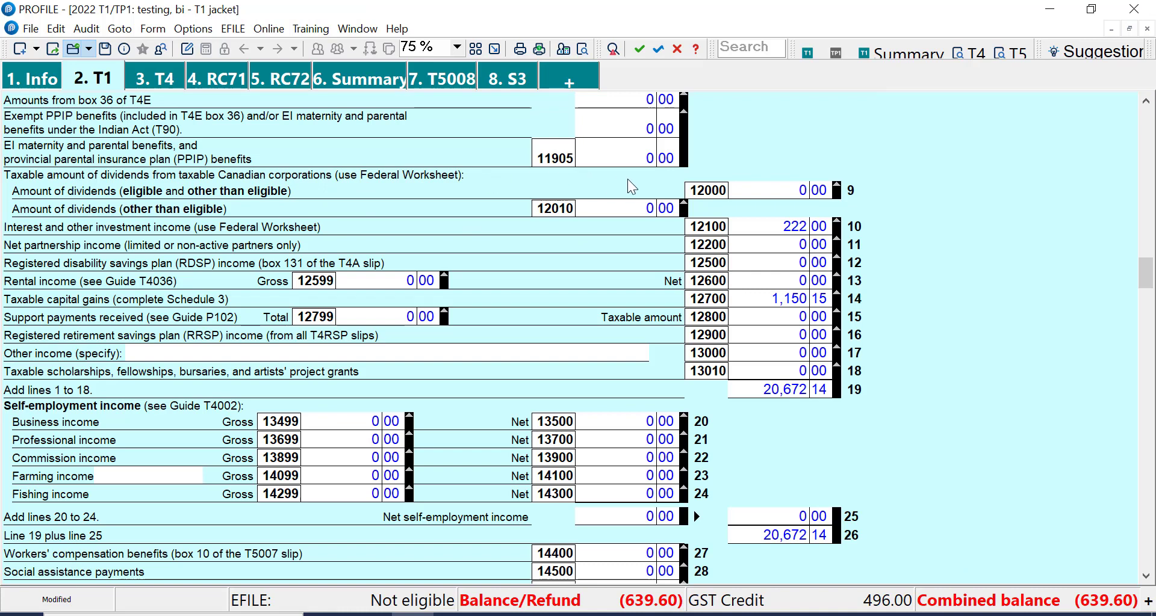
{"action": "left_click", "coordinate": [772, 224]}
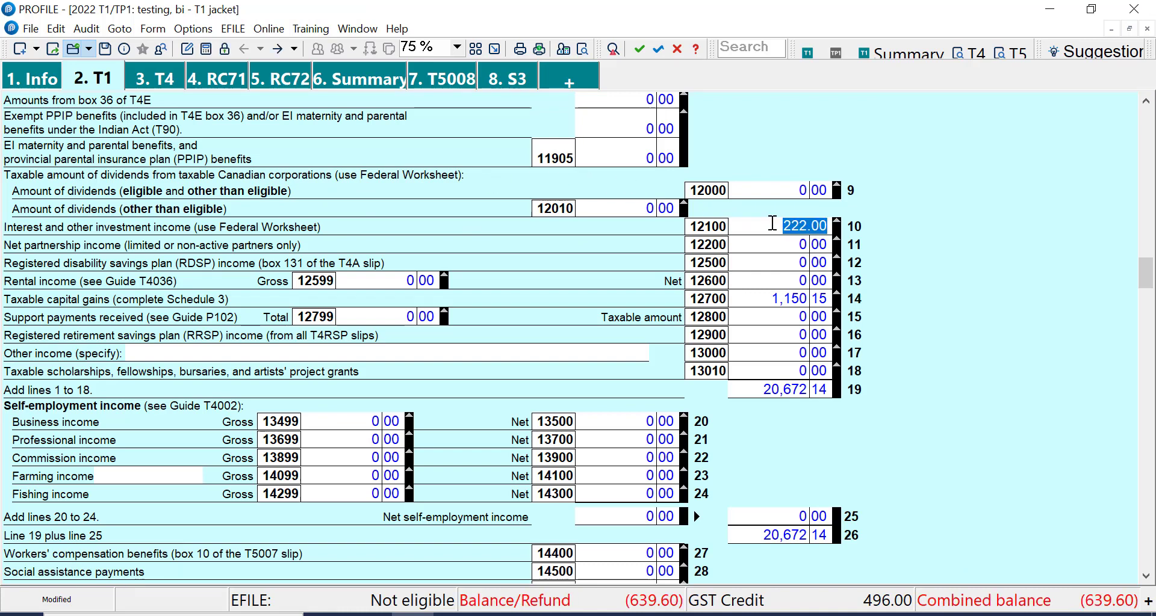
{"action": "key", "text": "F4"}
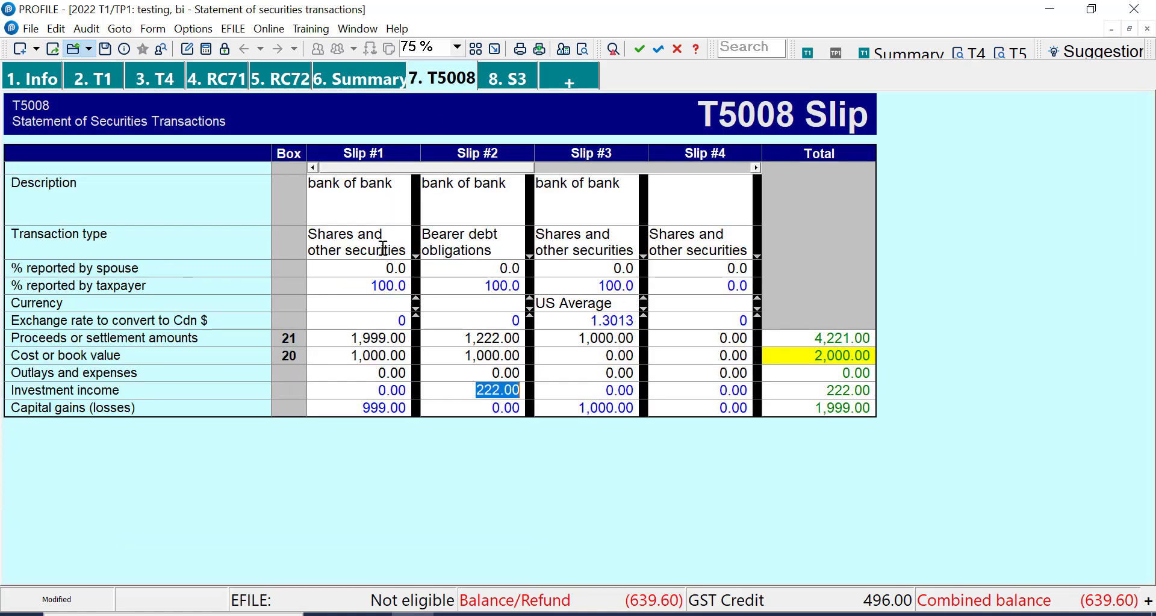
{"action": "left_click", "coordinate": [348, 242]}
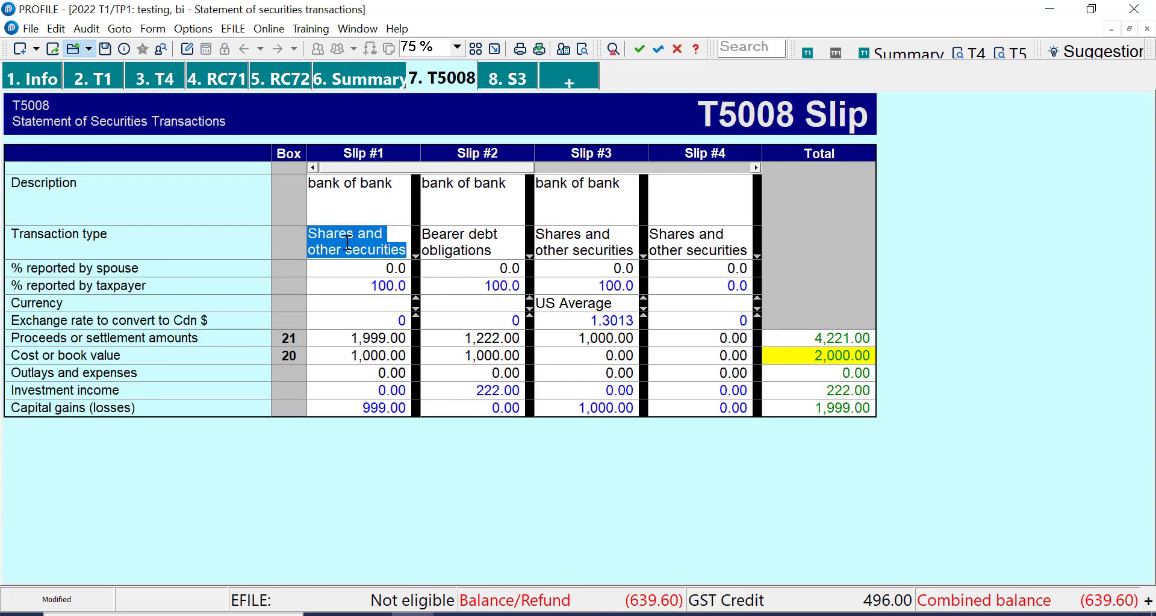
{"action": "left_click", "coordinate": [464, 242]}
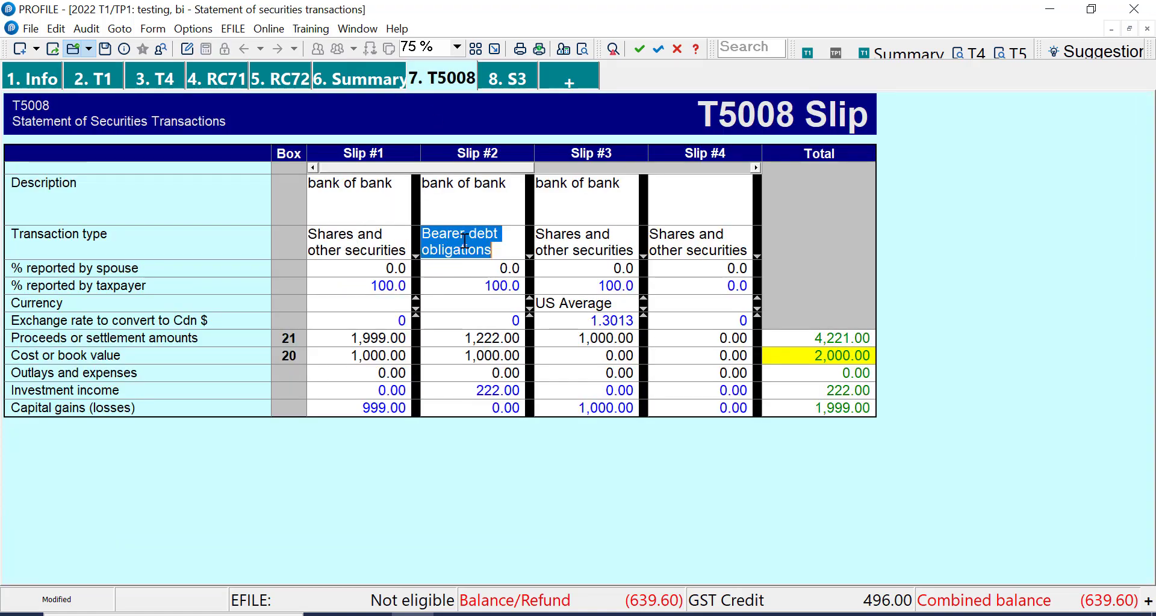
{"action": "left_click", "coordinate": [464, 241]}
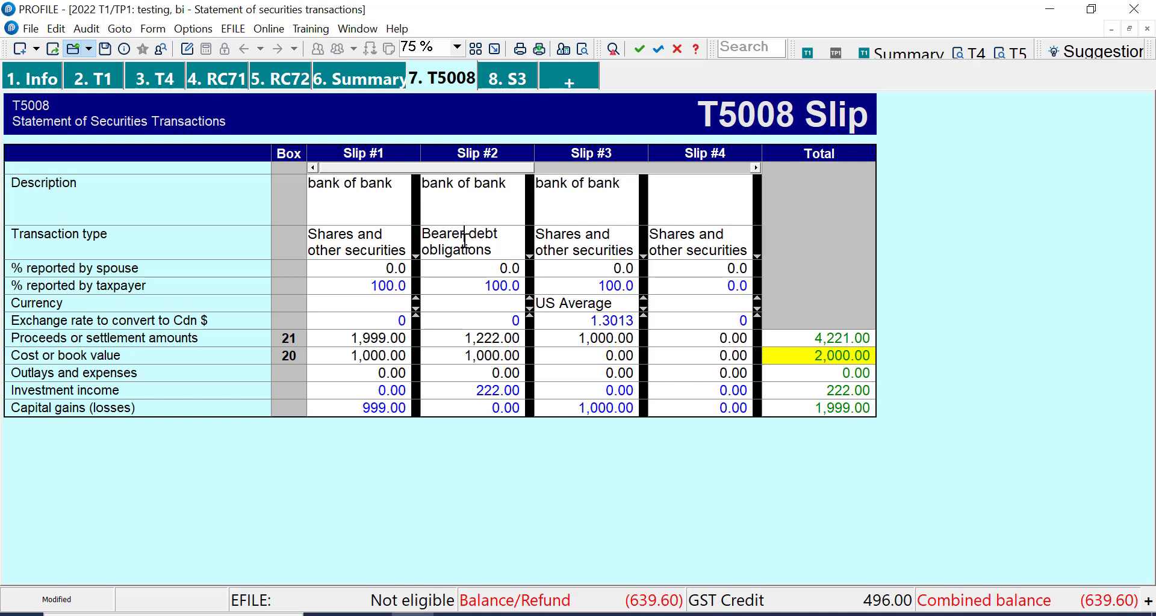
{"action": "left_click", "coordinate": [570, 210]}
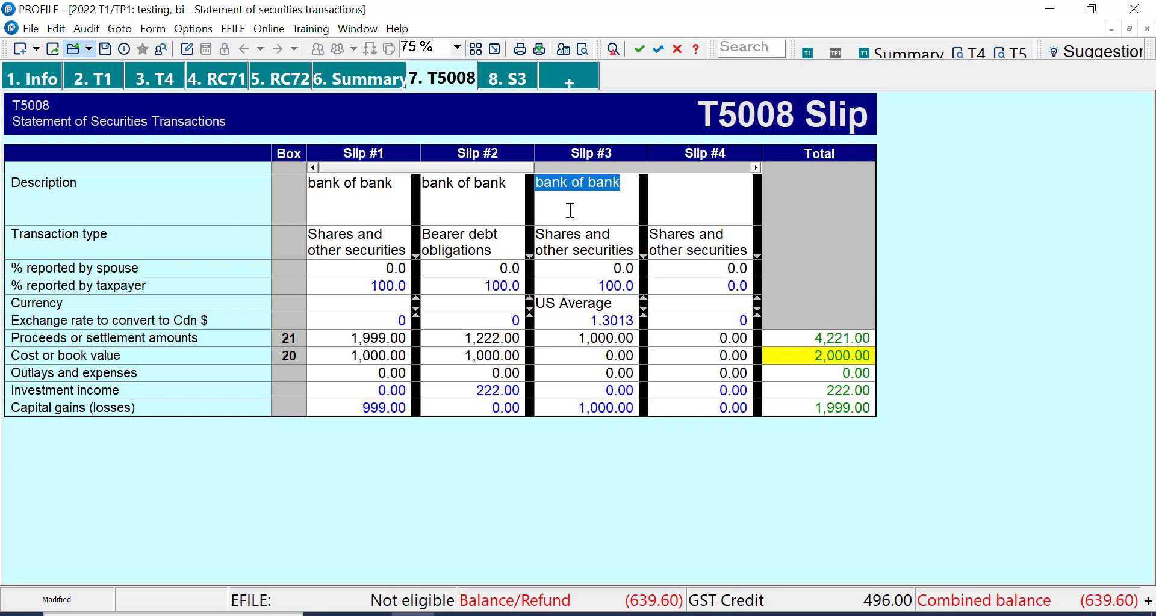
{"action": "left_click", "coordinate": [575, 246]}
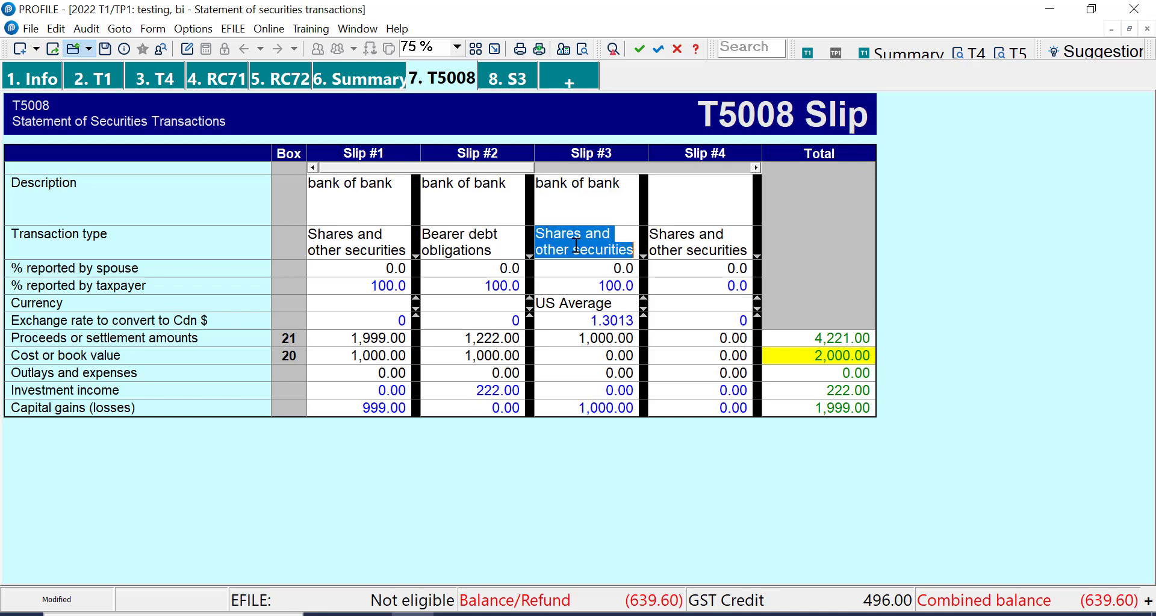
{"action": "left_click", "coordinate": [611, 340]}
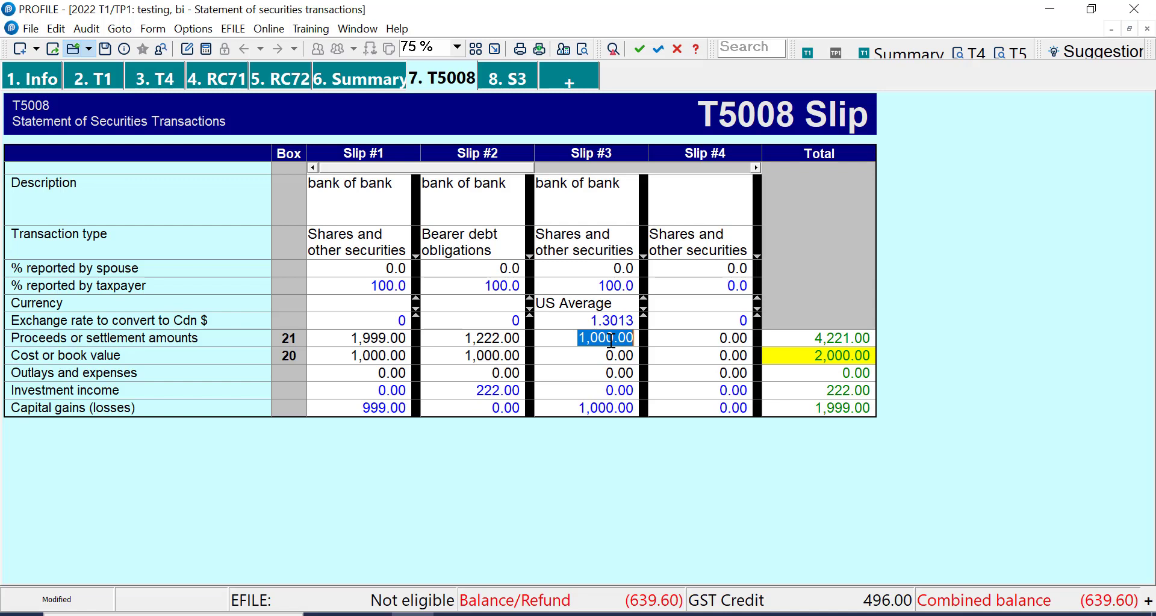
{"action": "left_click", "coordinate": [608, 355]}
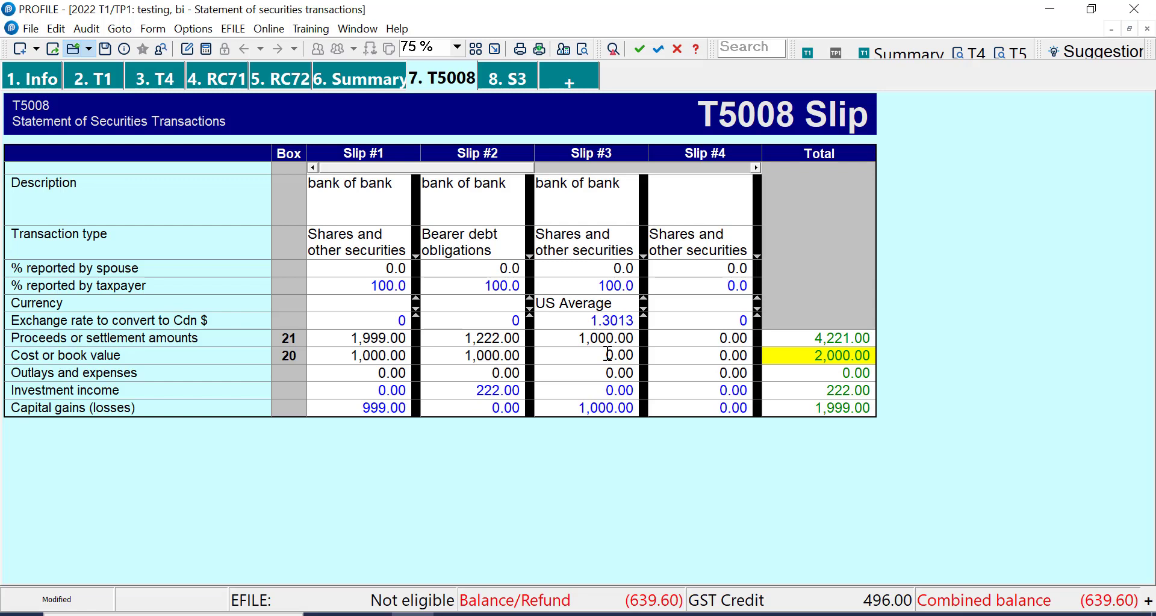
{"action": "left_click", "coordinate": [499, 355]}
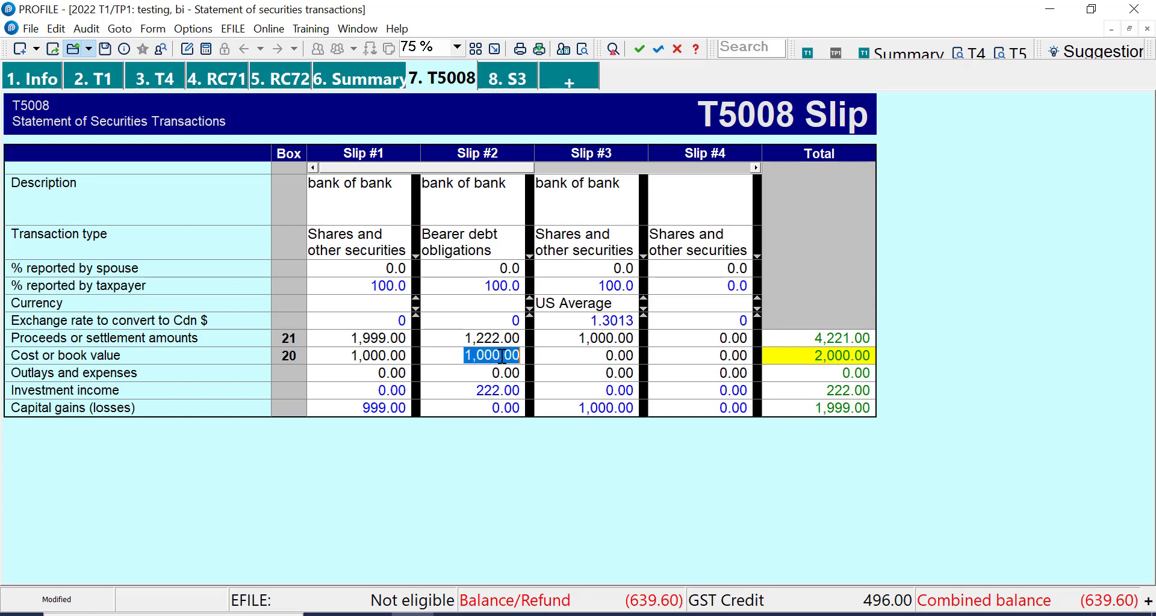
{"action": "left_click", "coordinate": [381, 356]}
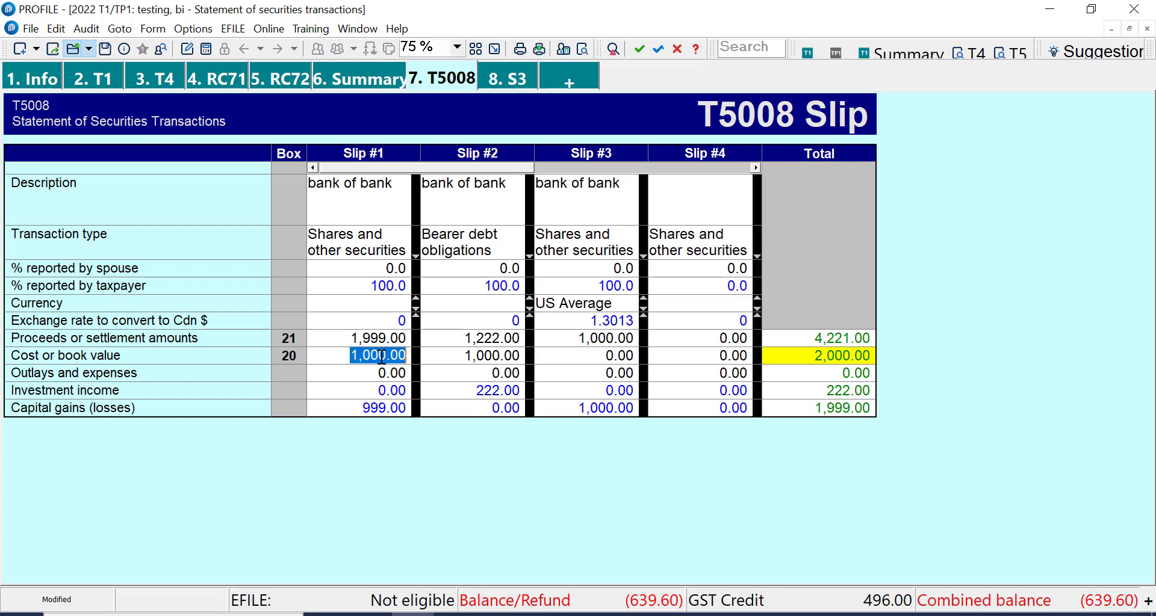
{"action": "left_click", "coordinate": [476, 355]}
{"action": "left_click", "coordinate": [604, 355]}
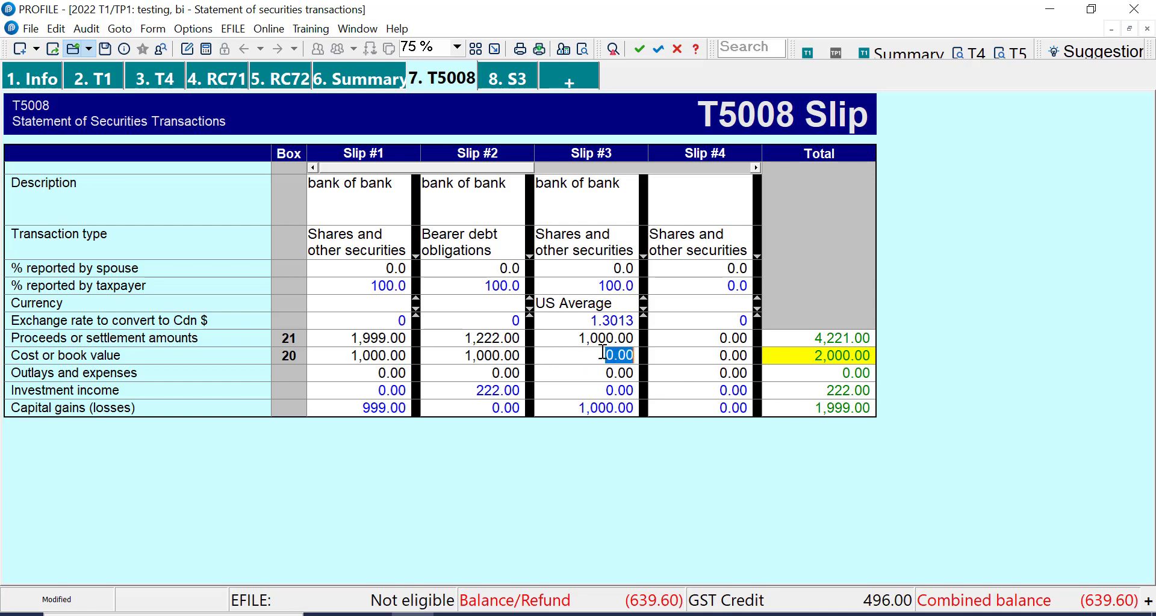
{"action": "left_click", "coordinate": [399, 375]}
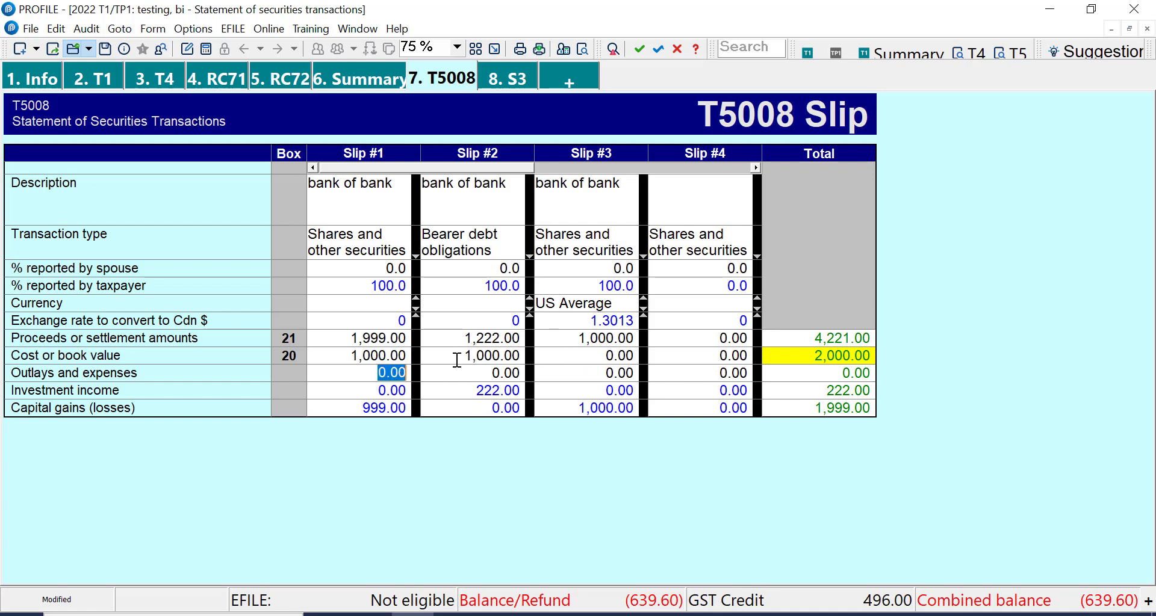
{"action": "left_click", "coordinate": [509, 374]}
{"action": "left_click", "coordinate": [620, 376]}
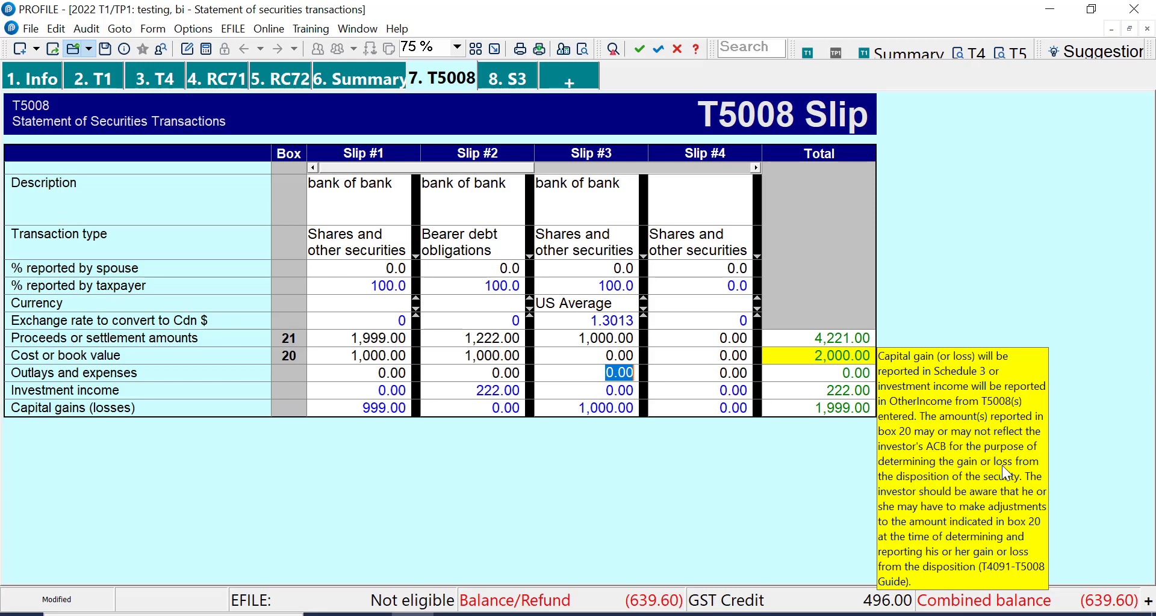
{"action": "left_click", "coordinate": [591, 356]}
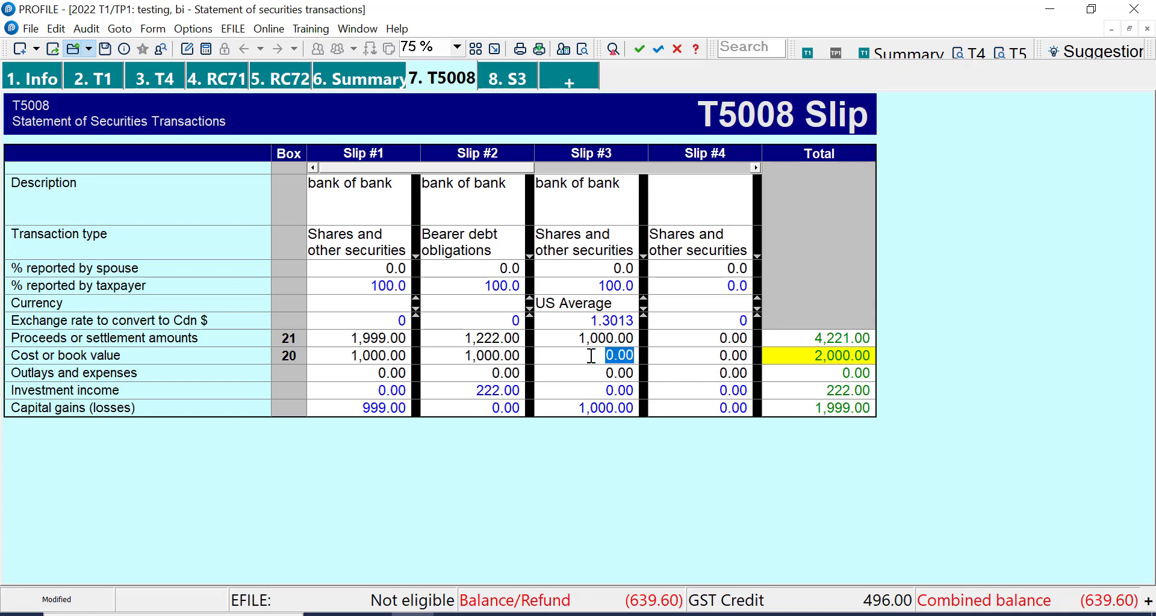
{"action": "type", "text": "1199"}
{"action": "key", "text": "Return"}
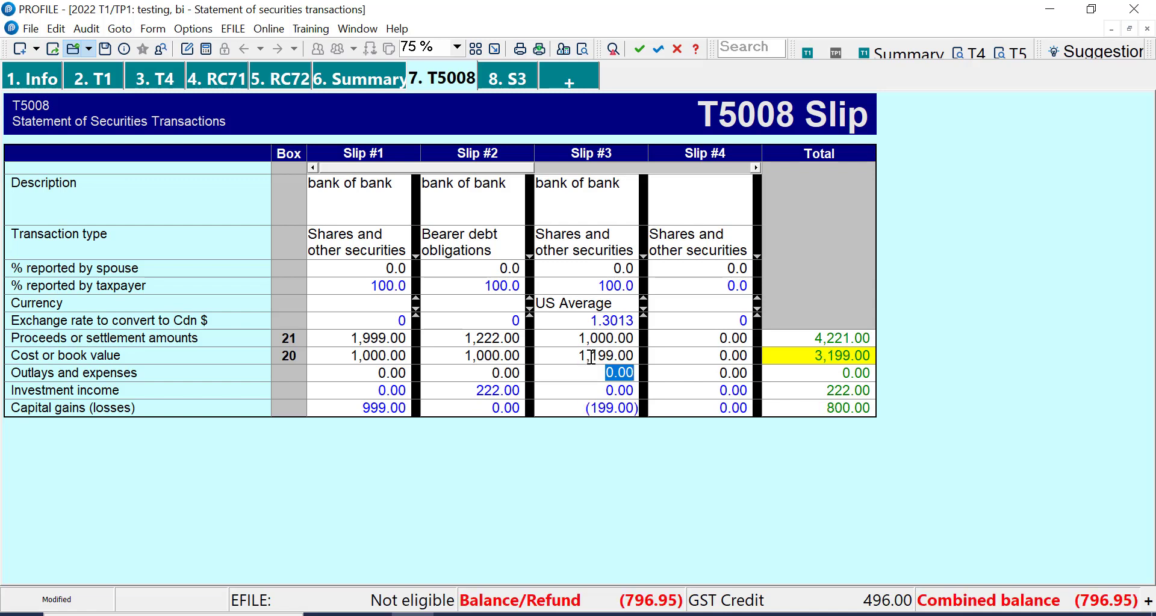
{"action": "left_click", "coordinate": [600, 410]}
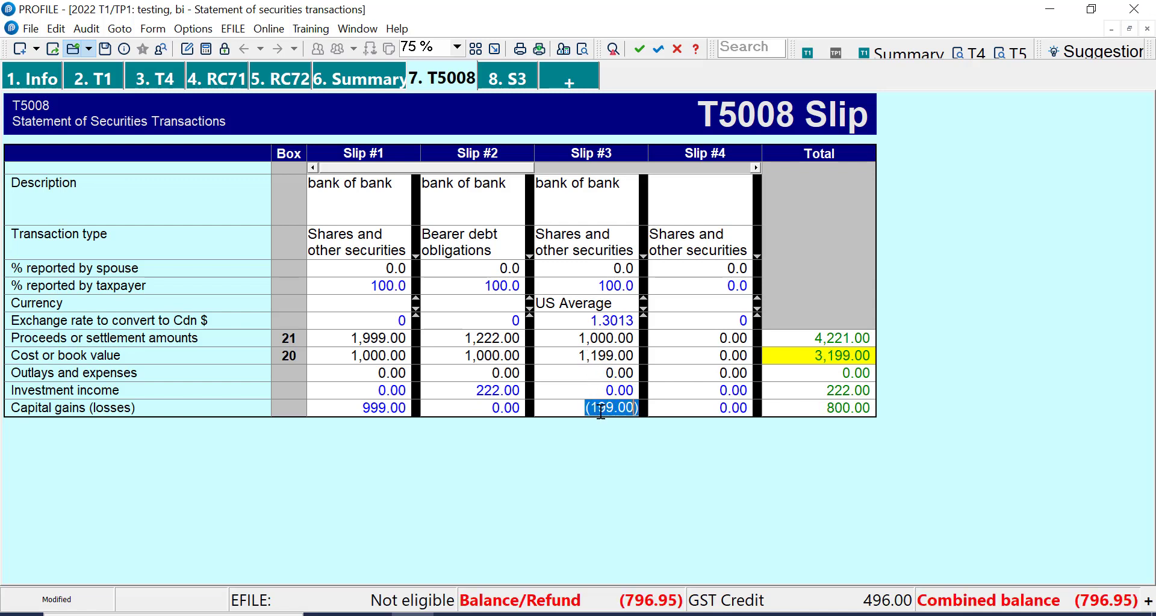
{"action": "left_click", "coordinate": [580, 355]}
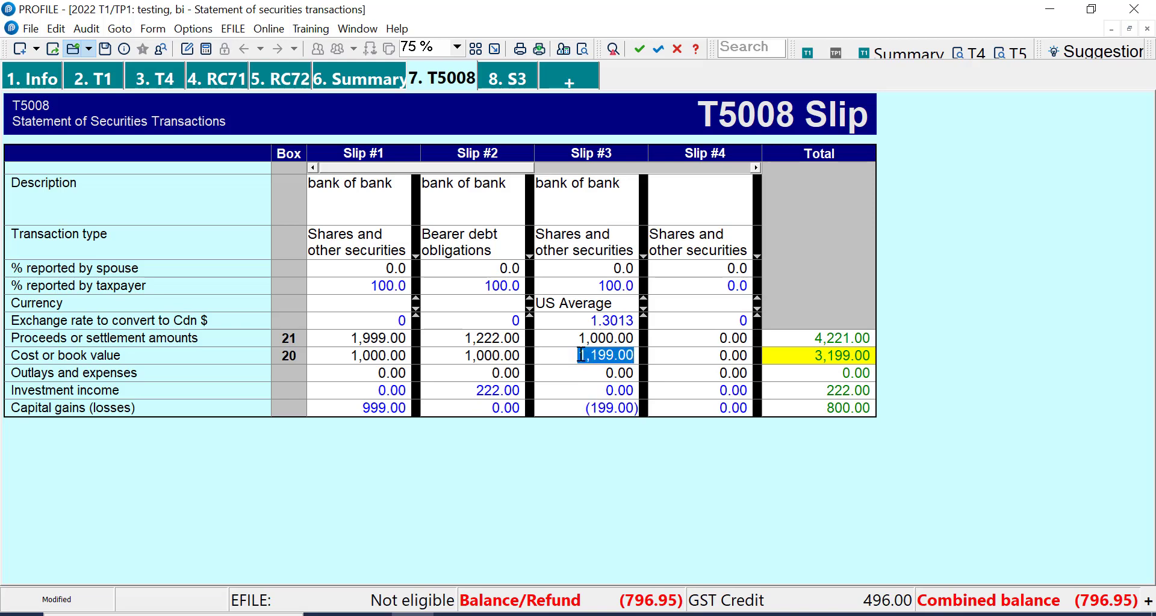
{"action": "right_click", "coordinate": [580, 355]}
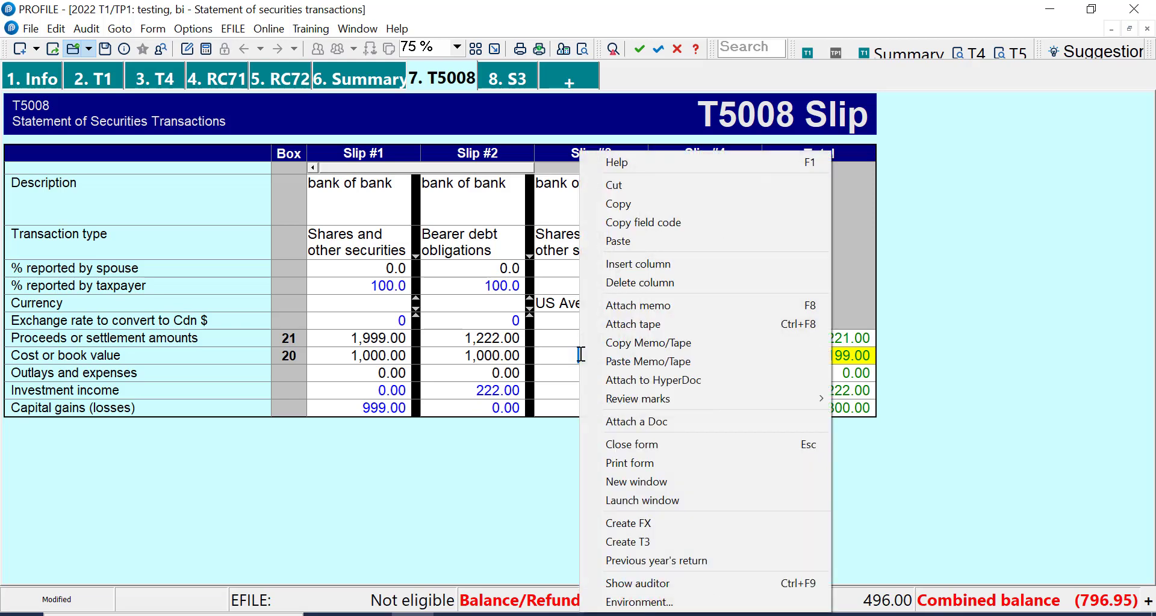
{"action": "left_click", "coordinate": [637, 186]}
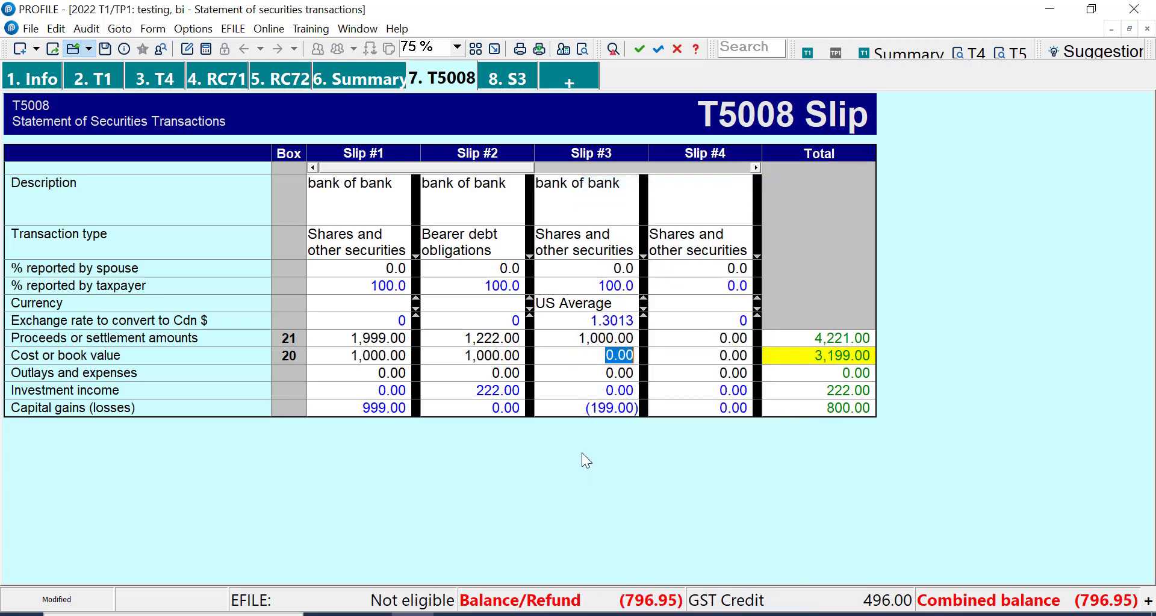
{"action": "key", "text": "Return"}
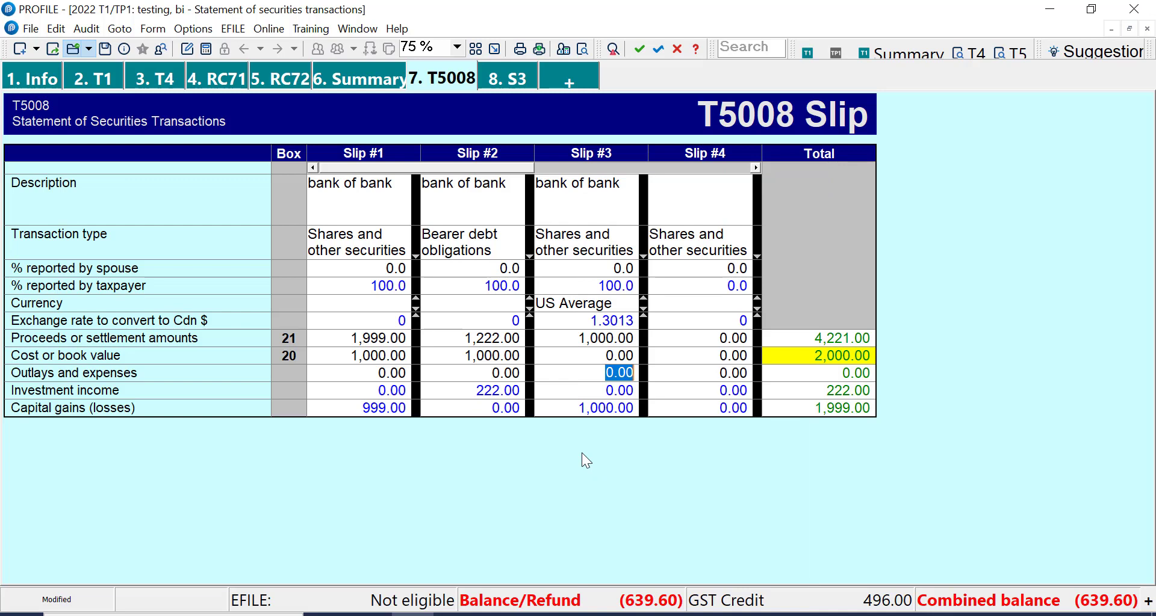
{"action": "left_click", "coordinate": [590, 356]}
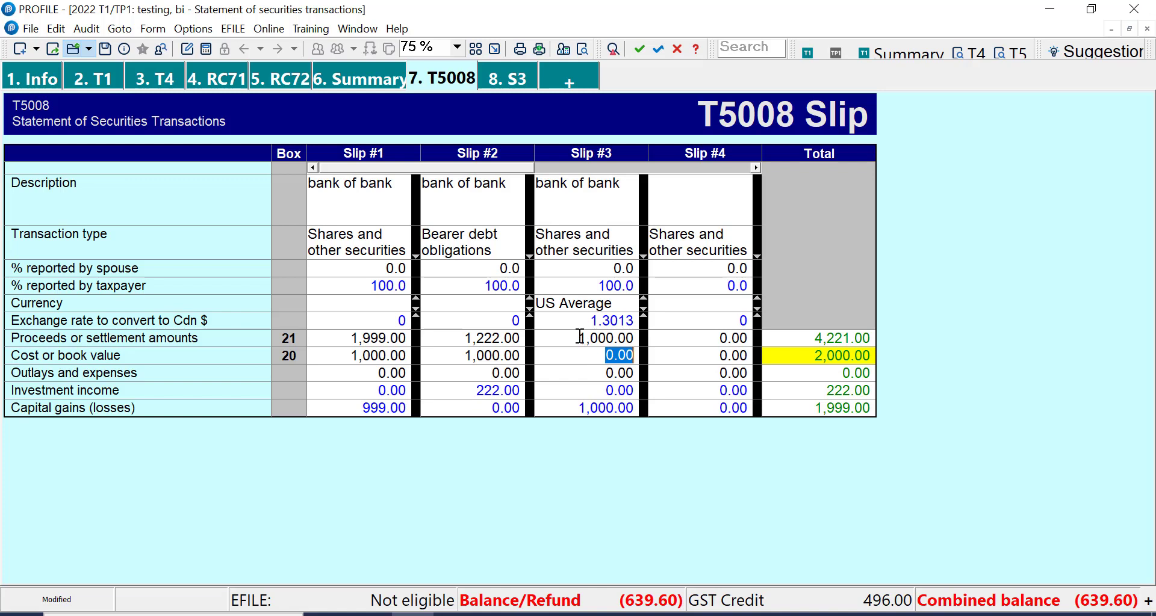
{"action": "left_click", "coordinate": [578, 337]}
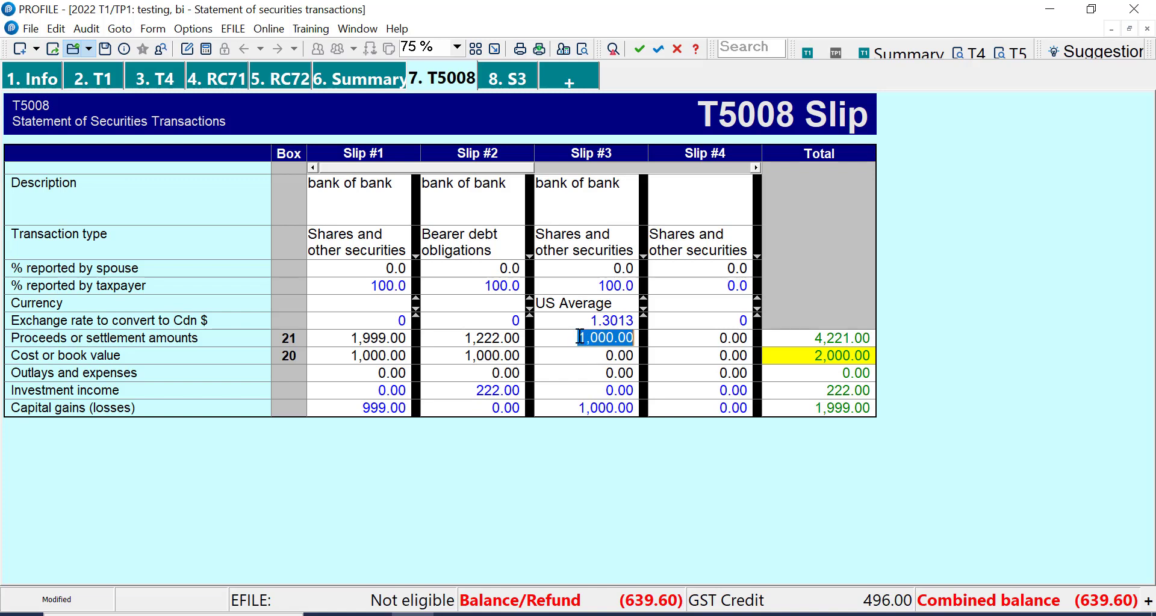
{"action": "left_click", "coordinate": [559, 301]}
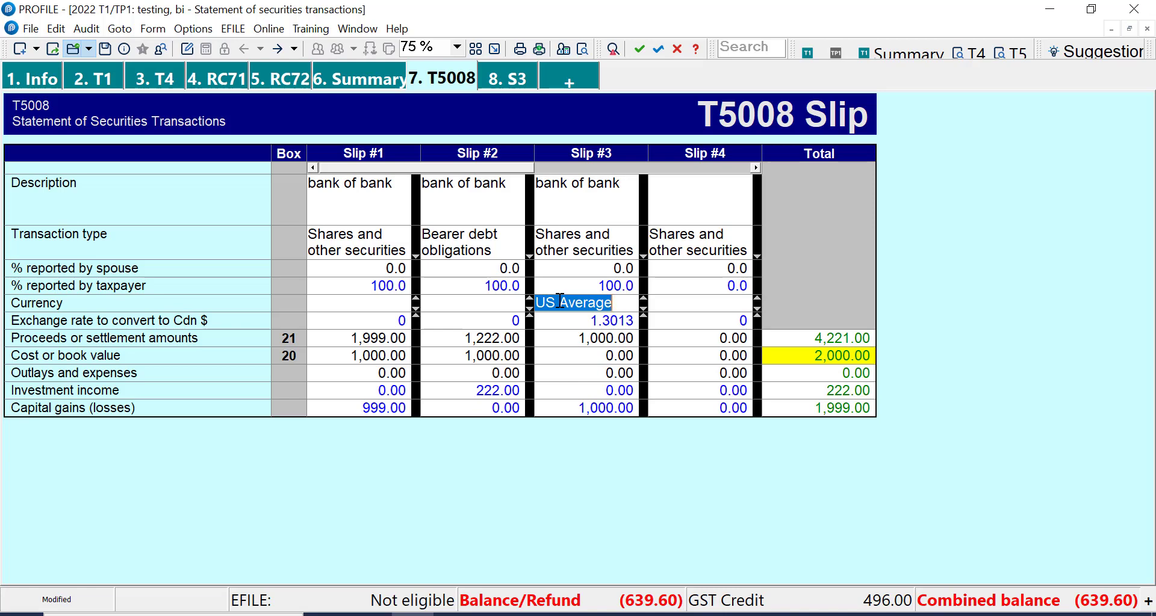
{"action": "left_click", "coordinate": [608, 321]}
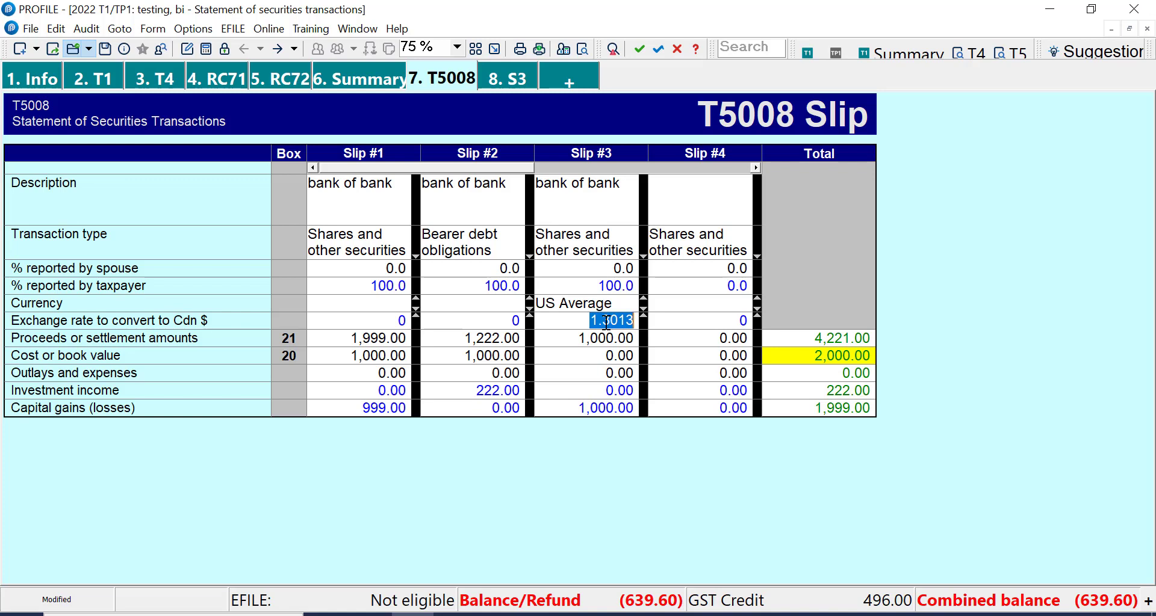
{"action": "left_click", "coordinate": [643, 308]}
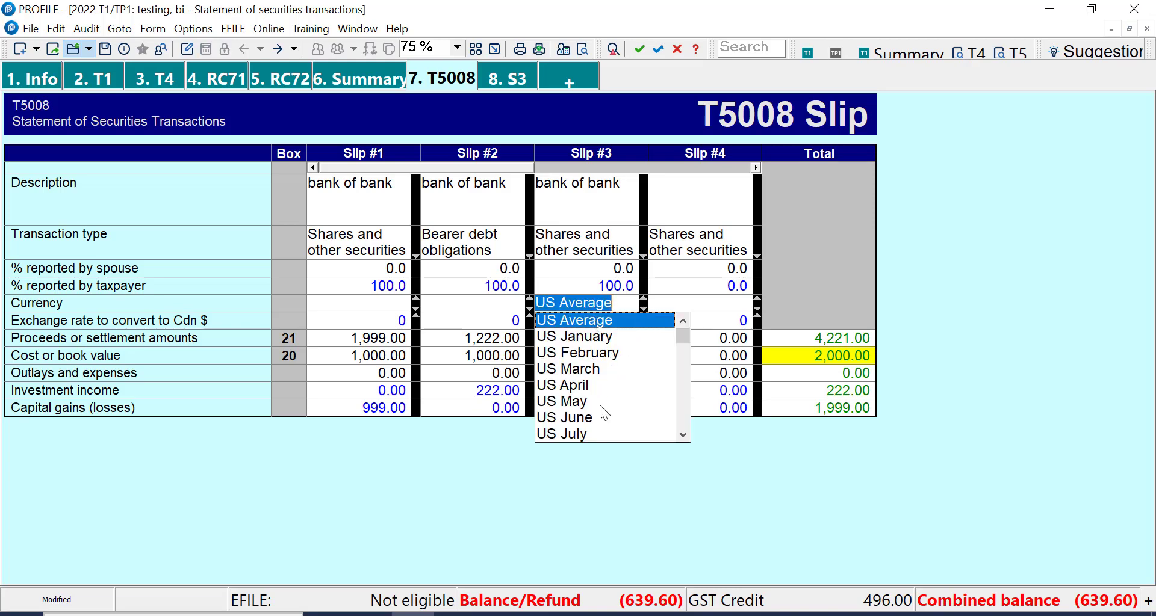
{"action": "left_click", "coordinate": [683, 435]}
{"action": "scroll", "coordinate": [685, 435], "scroll_direction": "down", "scroll_amount": 4}
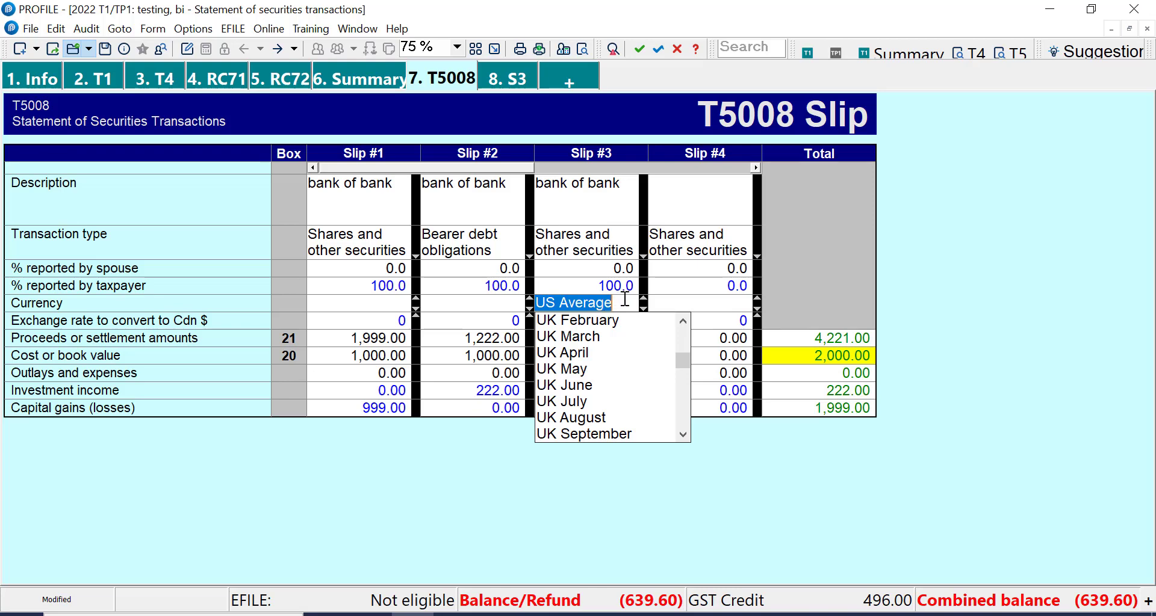
{"action": "key", "text": "Tab"}
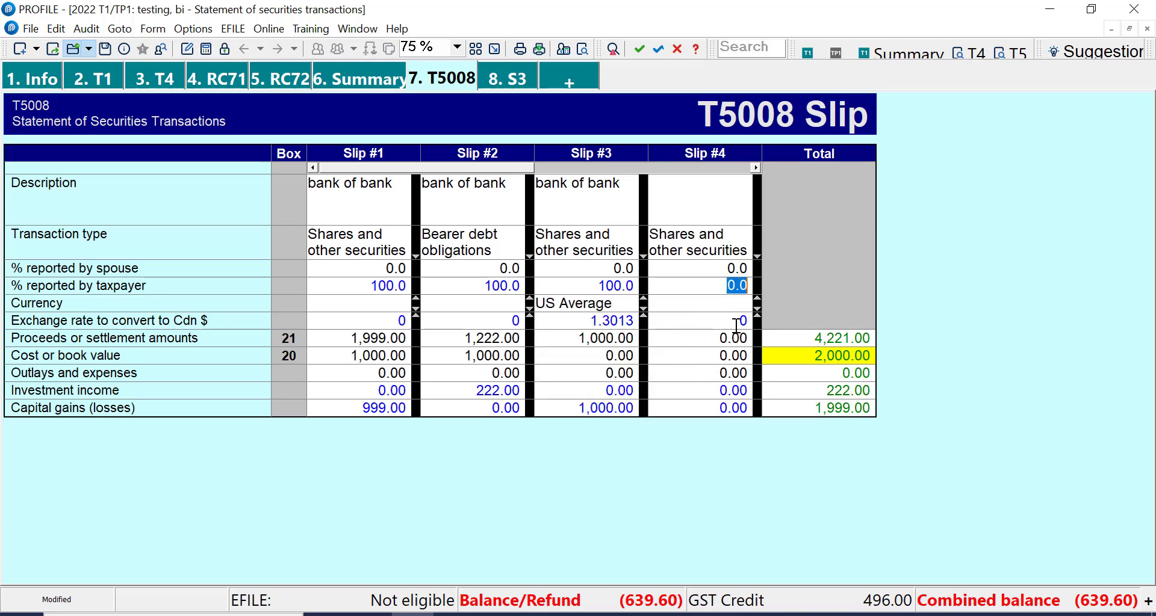
{"action": "left_click", "coordinate": [793, 338]}
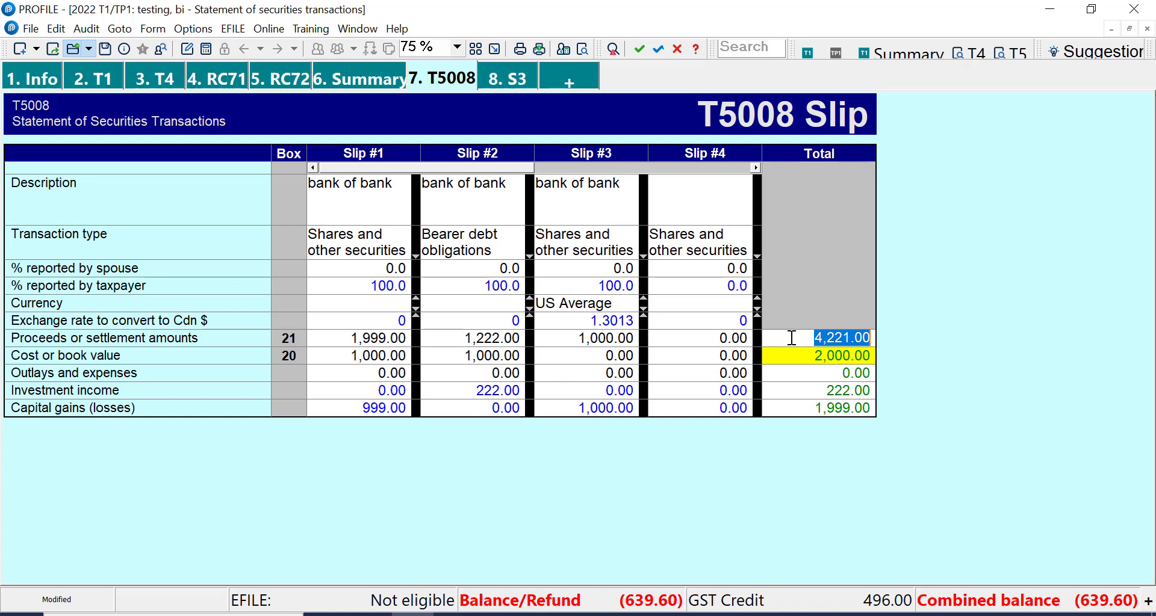
{"action": "left_click", "coordinate": [792, 338]}
{"action": "double_click", "coordinate": [792, 339]}
{"action": "left_click", "coordinate": [824, 329]}
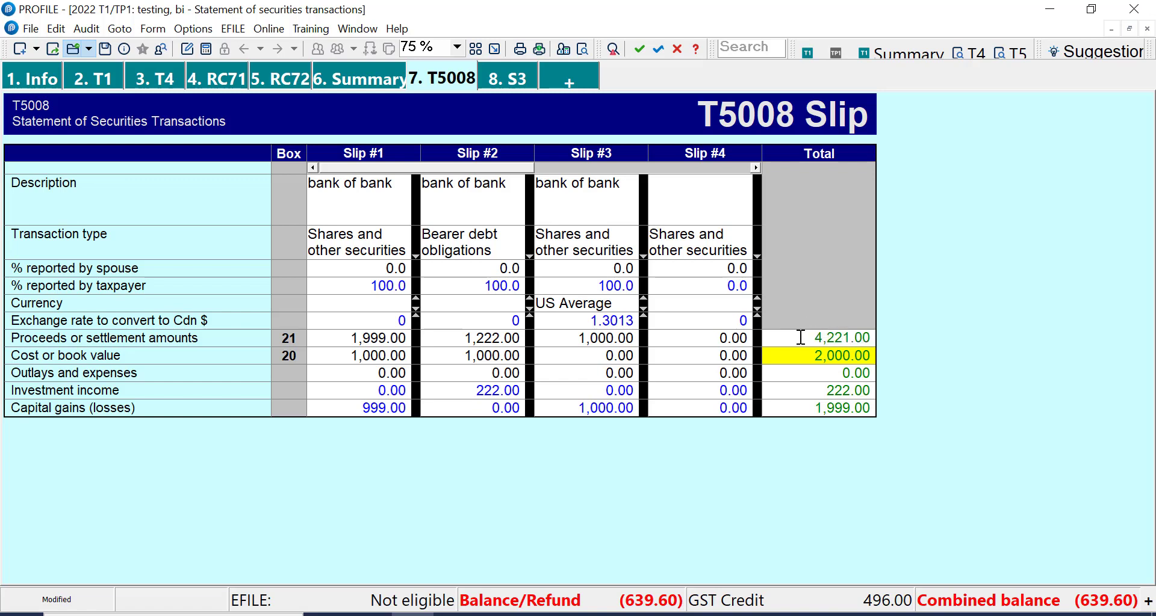
{"action": "left_click_drag", "start_coordinate": [801, 337], "coordinate": [882, 321]}
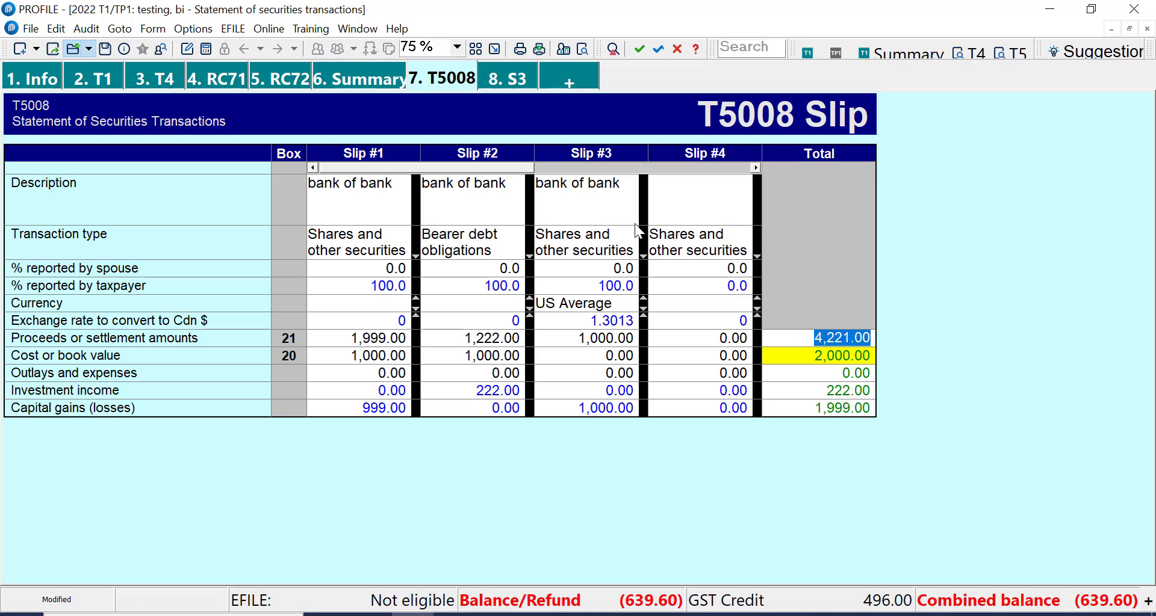
{"action": "left_click", "coordinate": [803, 337]}
{"action": "left_click", "coordinate": [803, 354]}
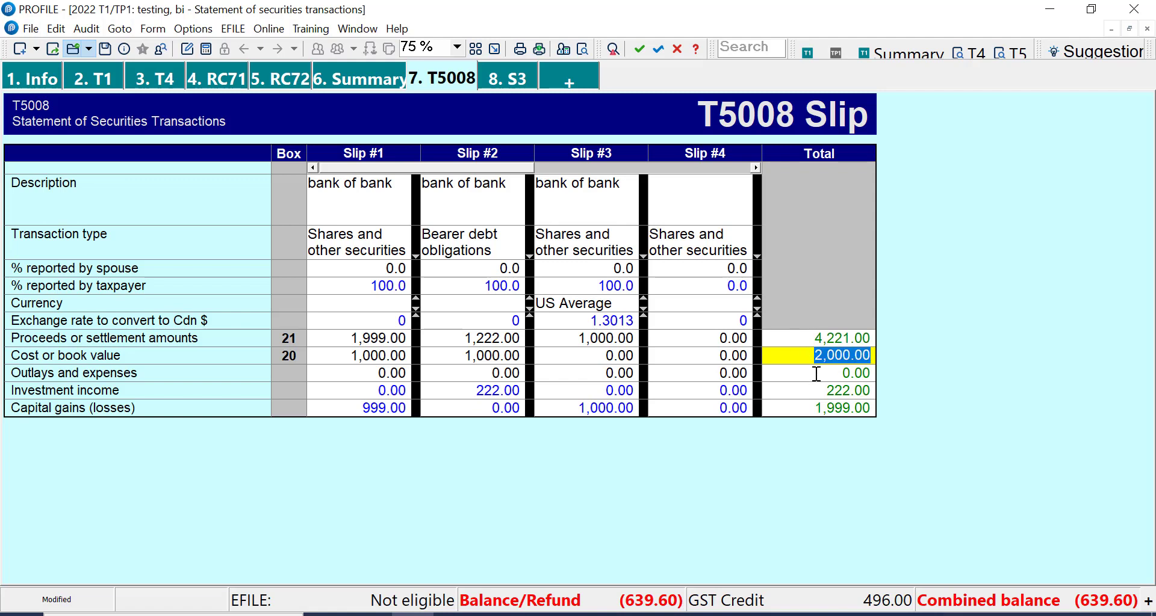
{"action": "left_click", "coordinate": [820, 373]}
{"action": "left_click", "coordinate": [833, 408]}
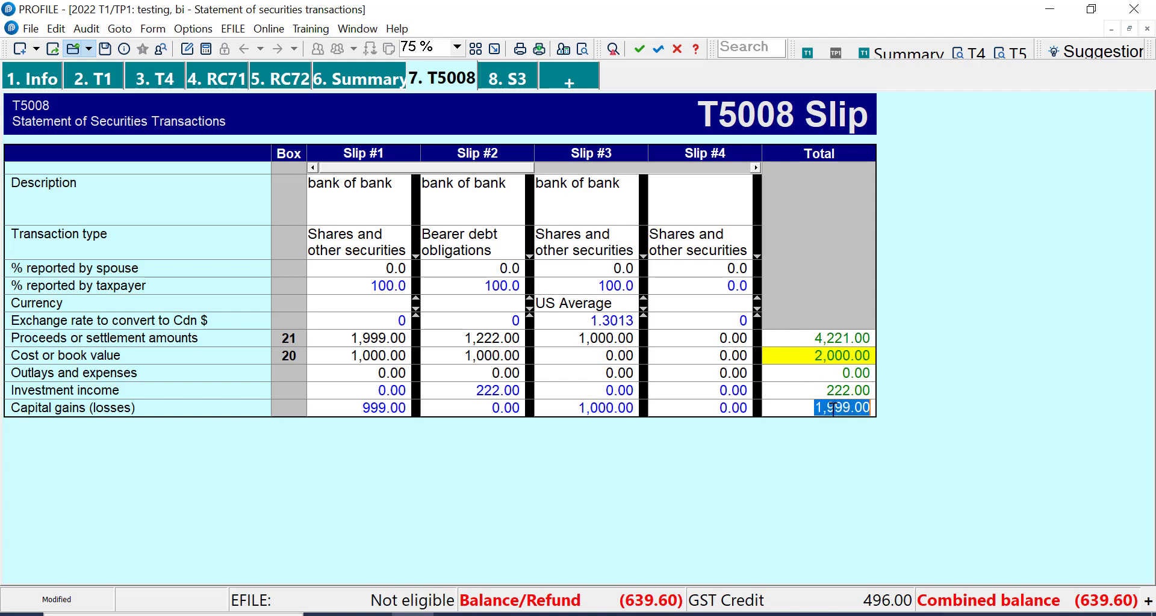